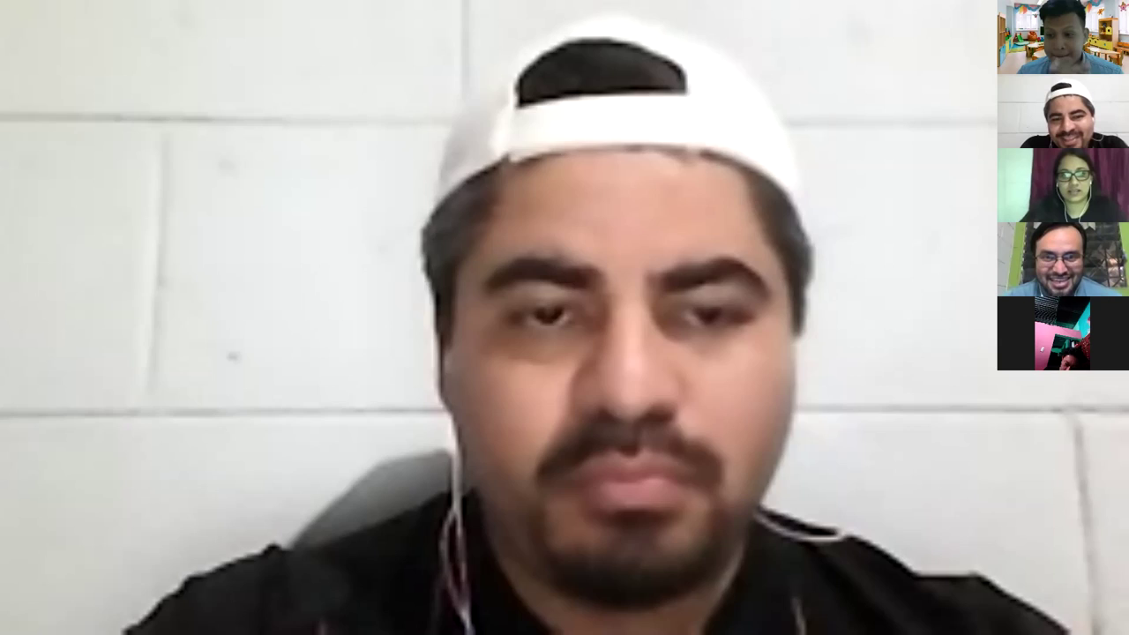
Confirm the purchase order number in D2 and align it to the right of its cell
key("Return")
key("Up")
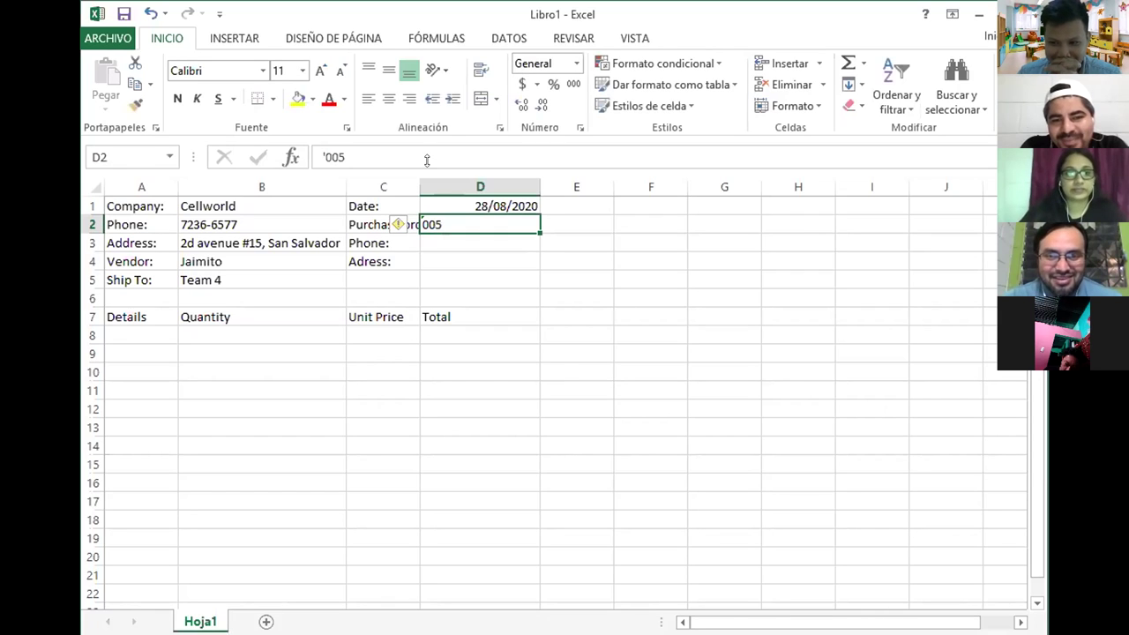
key("super+d")
key("super+d")
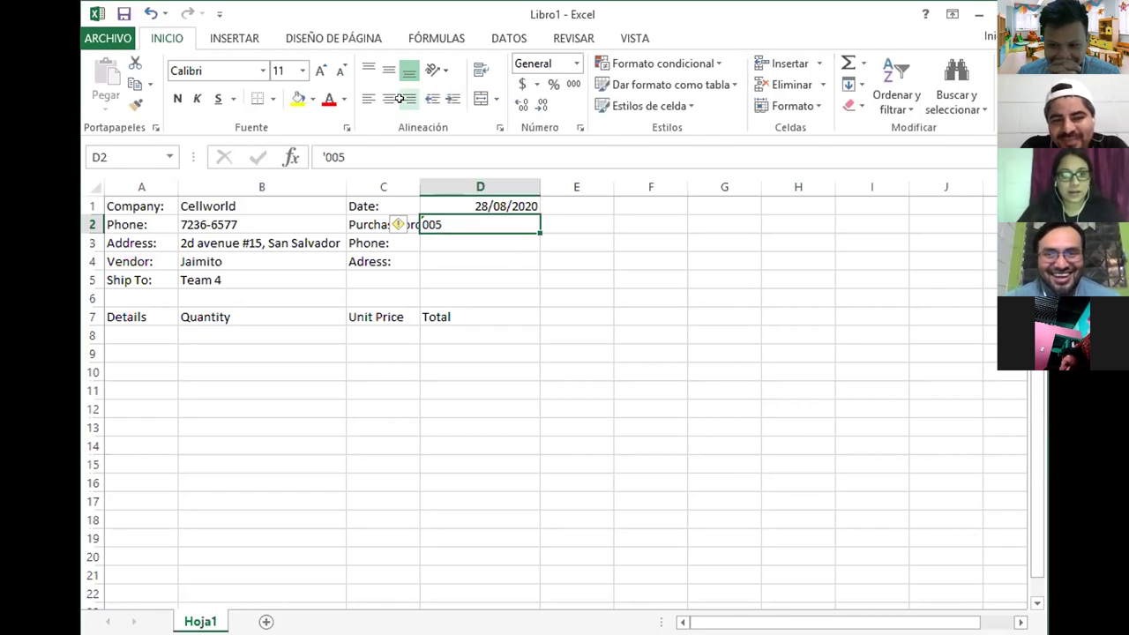
key("super+d")
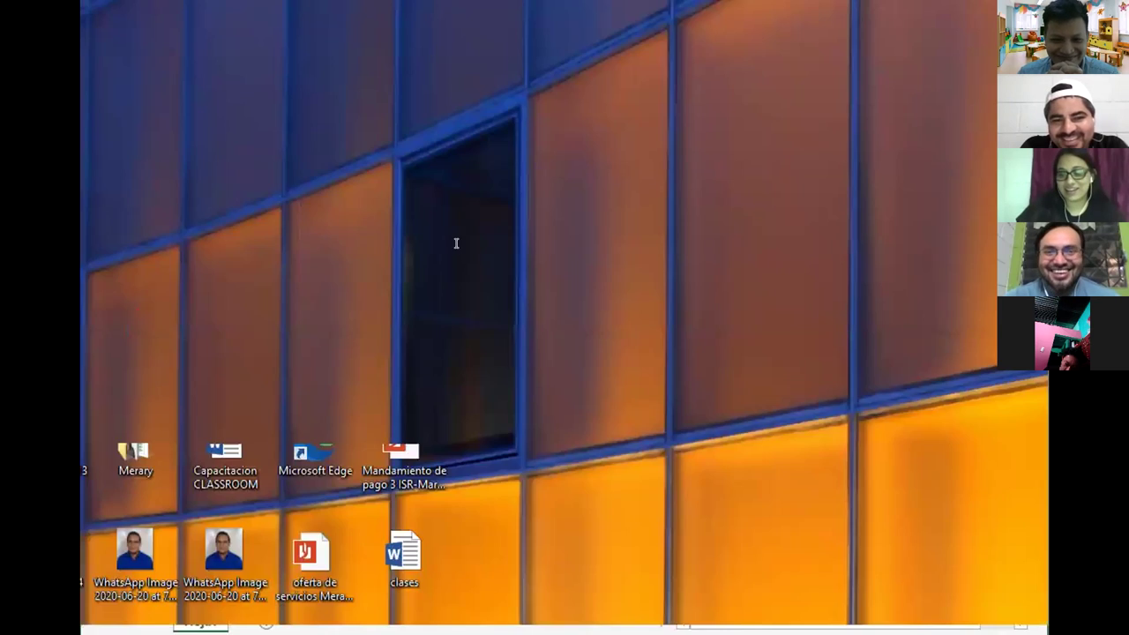
key("super+d")
Enter the complete contact phone number in D3, beside the Phone label in column C
left_click(454, 243)
type("2314")
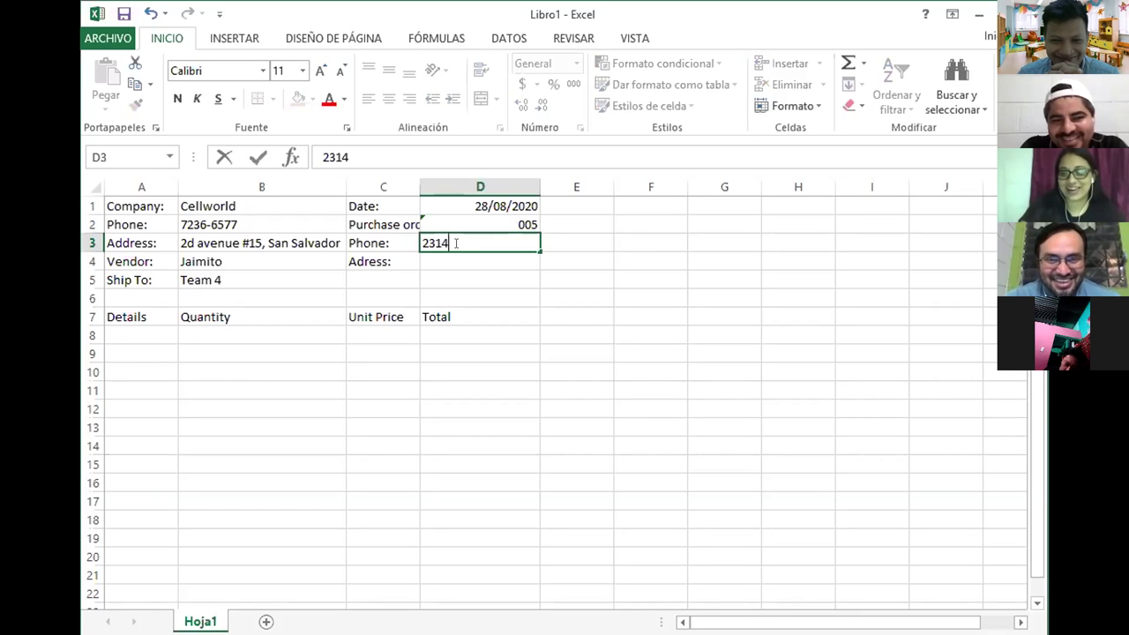
type("-63")
key("Return")
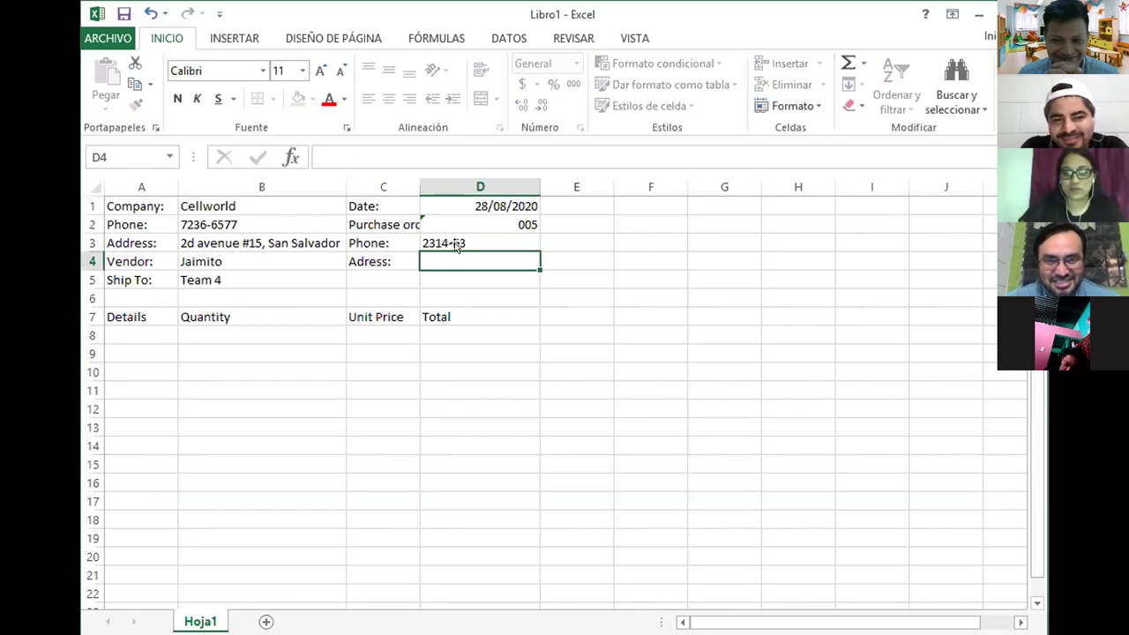
key("super+d")
key("super+d")
left_click(473, 233)
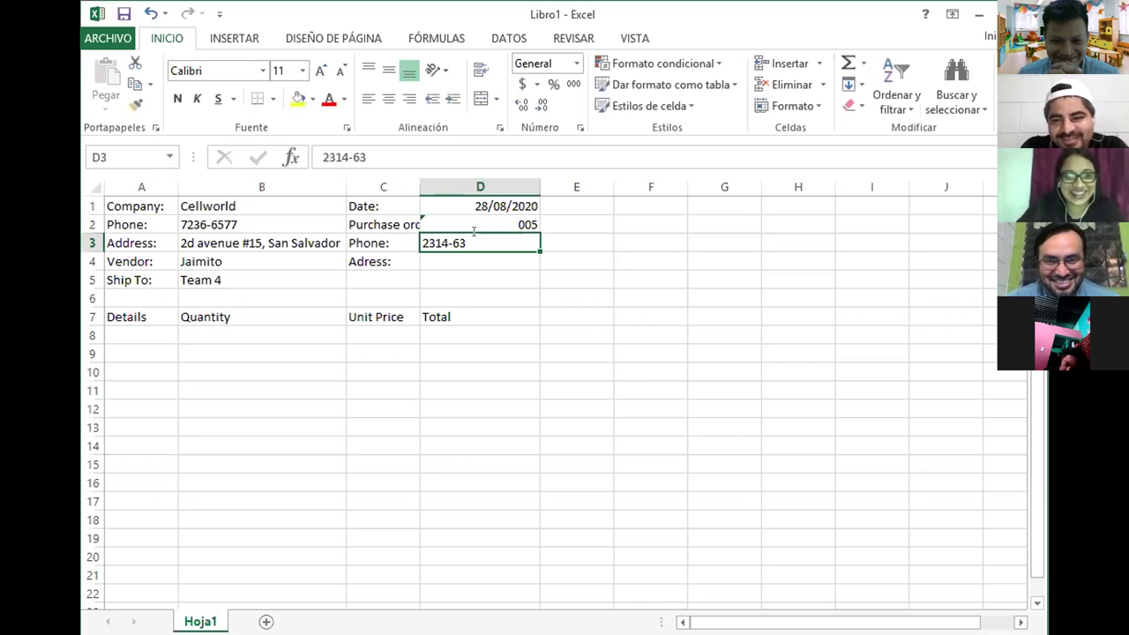
double_click(473, 232)
type("11")
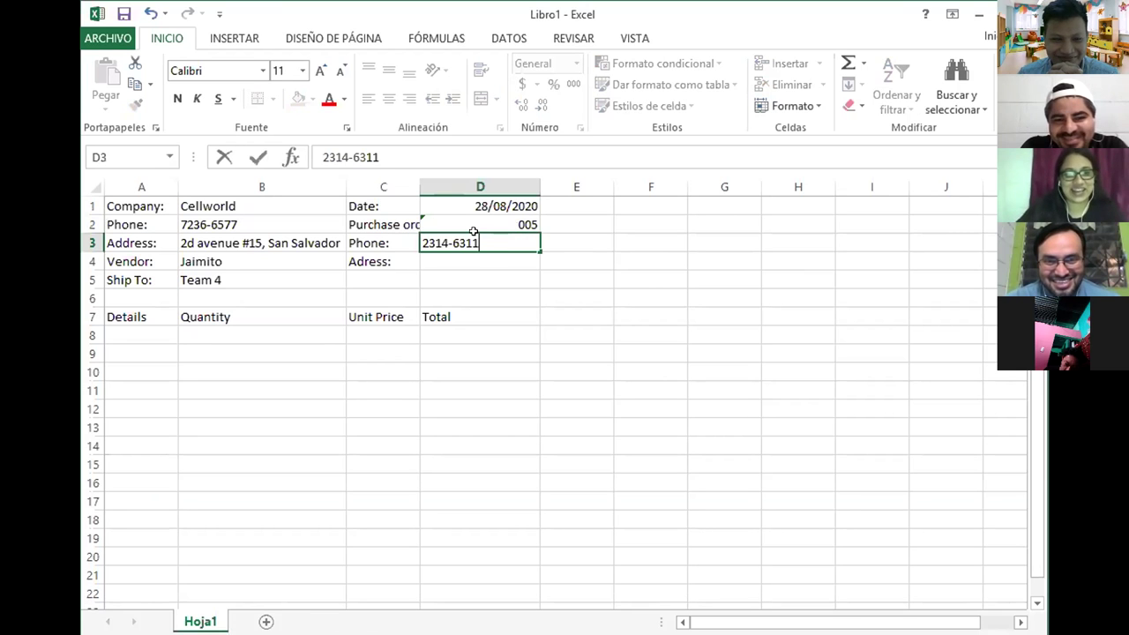
key("Return")
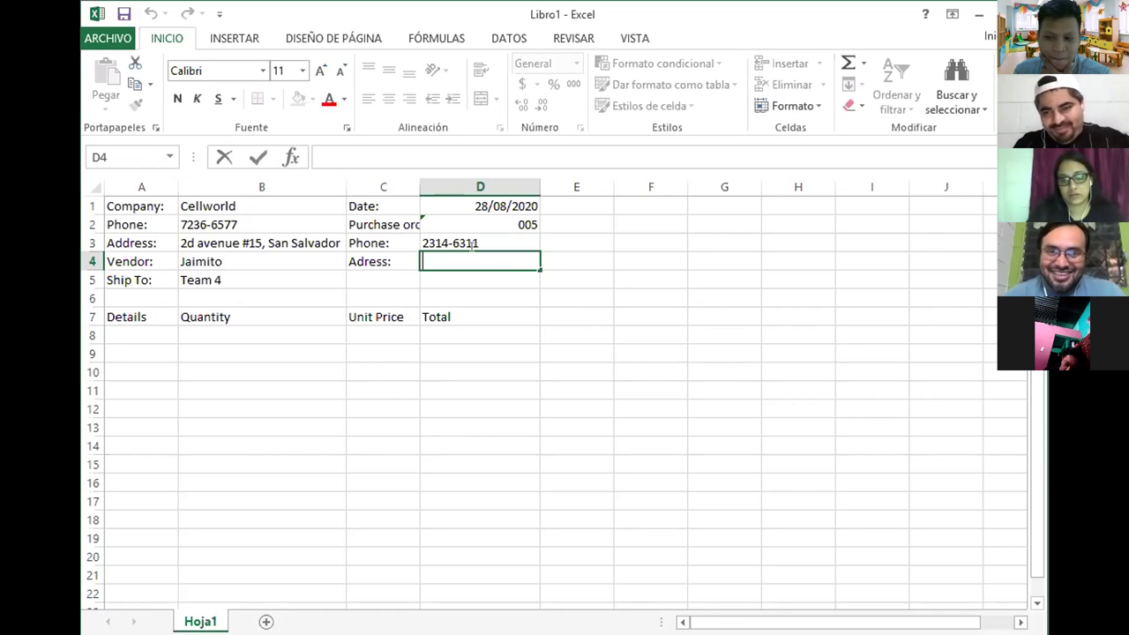
Enter the street name in D4, beside the Adress label
type("M")
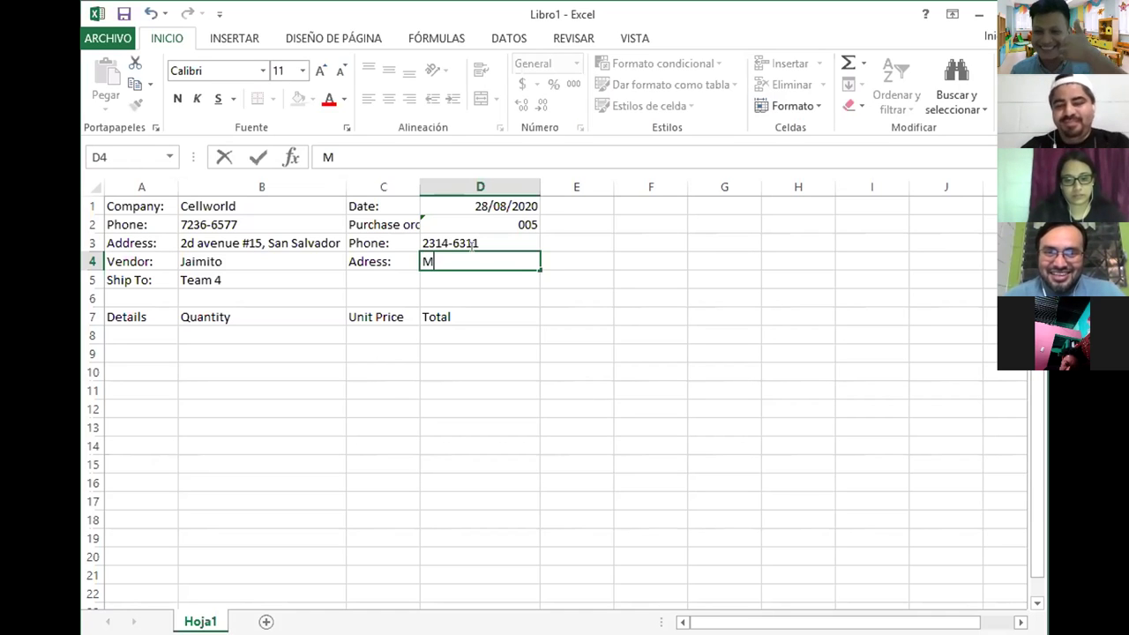
type("e")
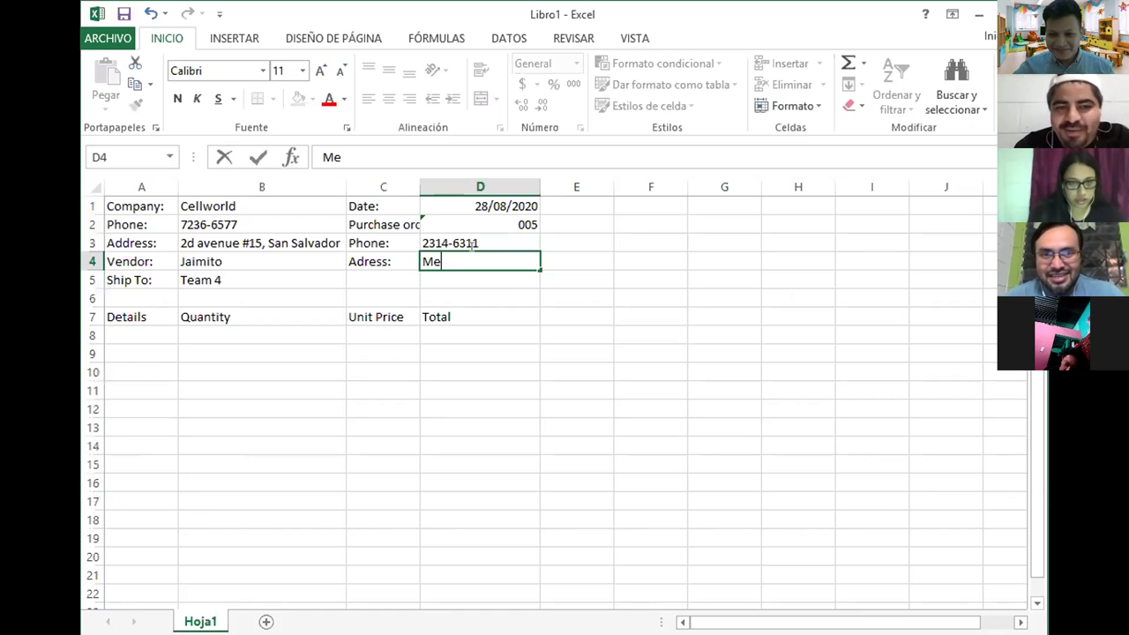
type("i")
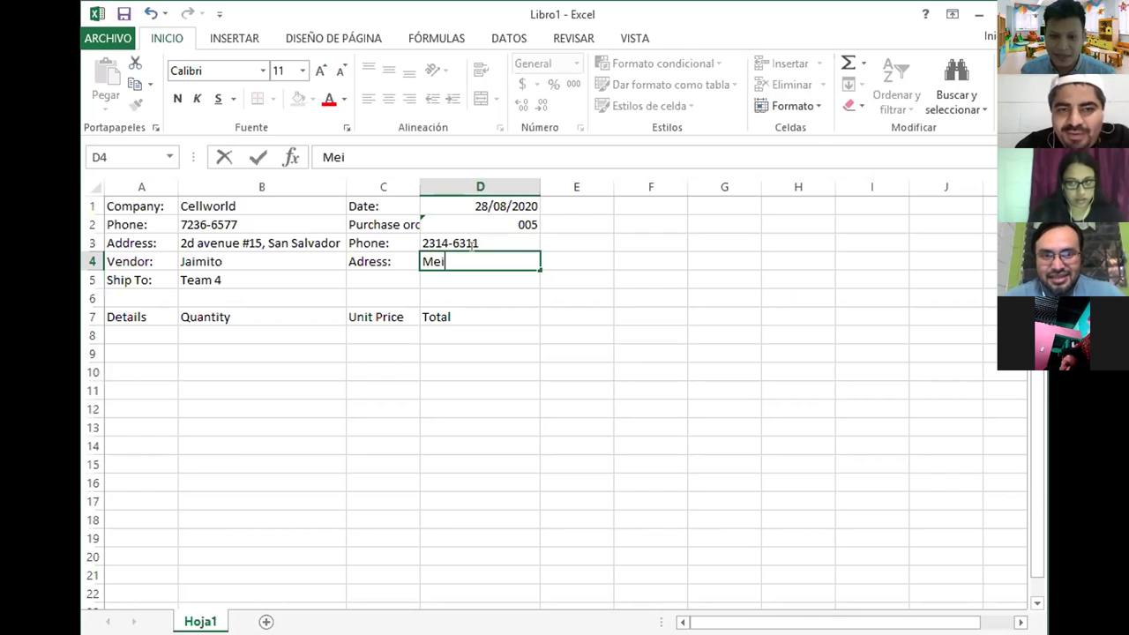
key("BackSpace")
key("BackSpace")
type("ain")
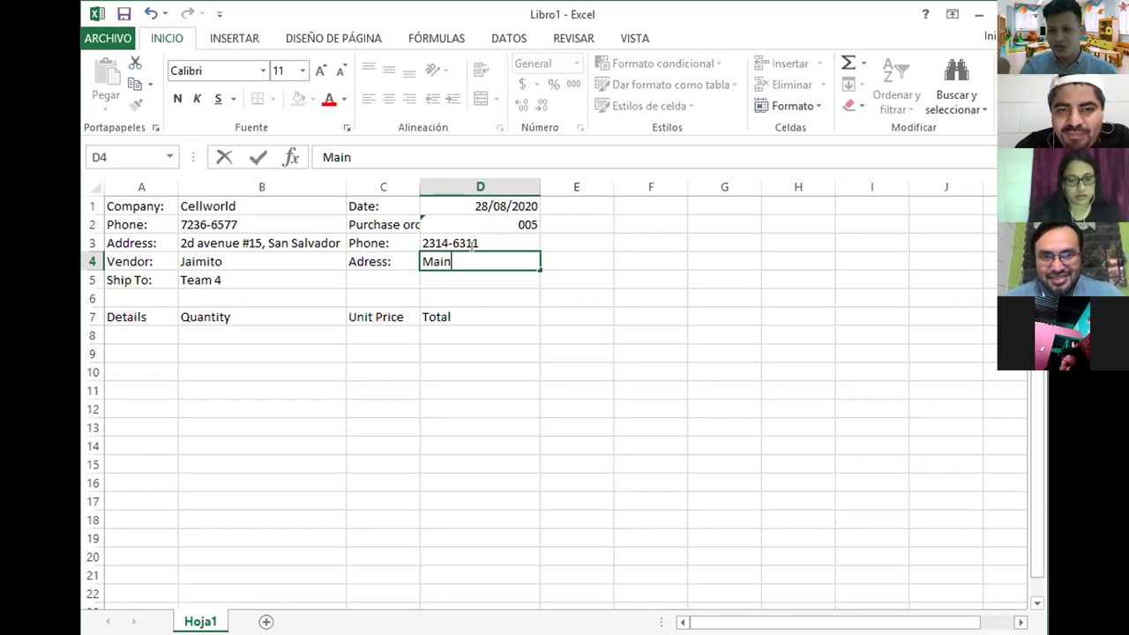
type(" street")
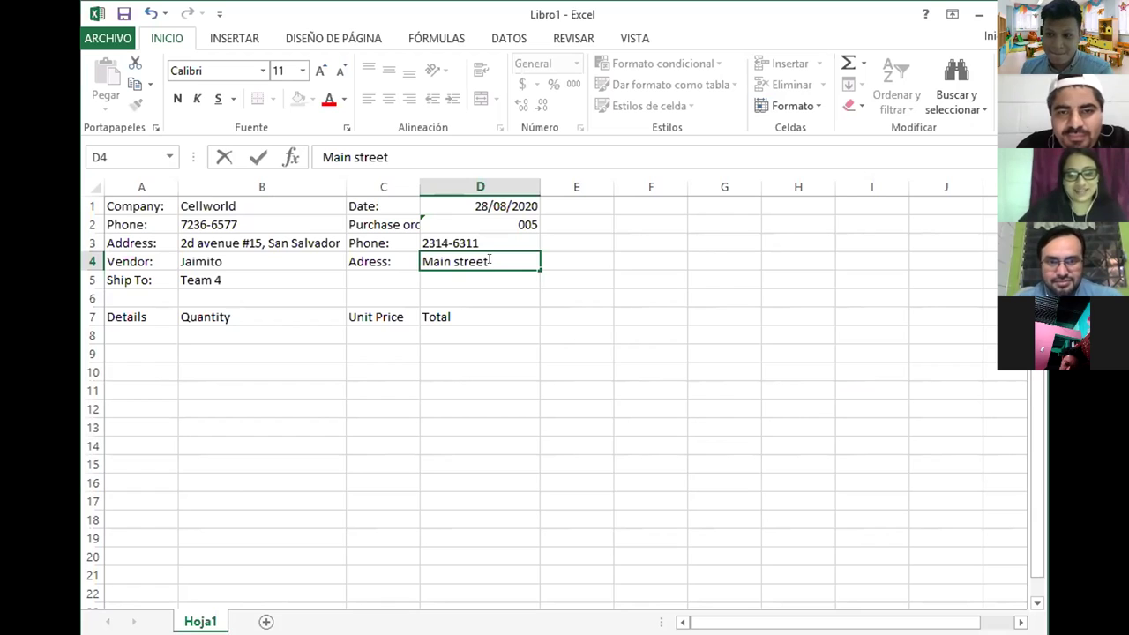
Add the building number with a # sign after the street name in D4
key("Return")
type("3")
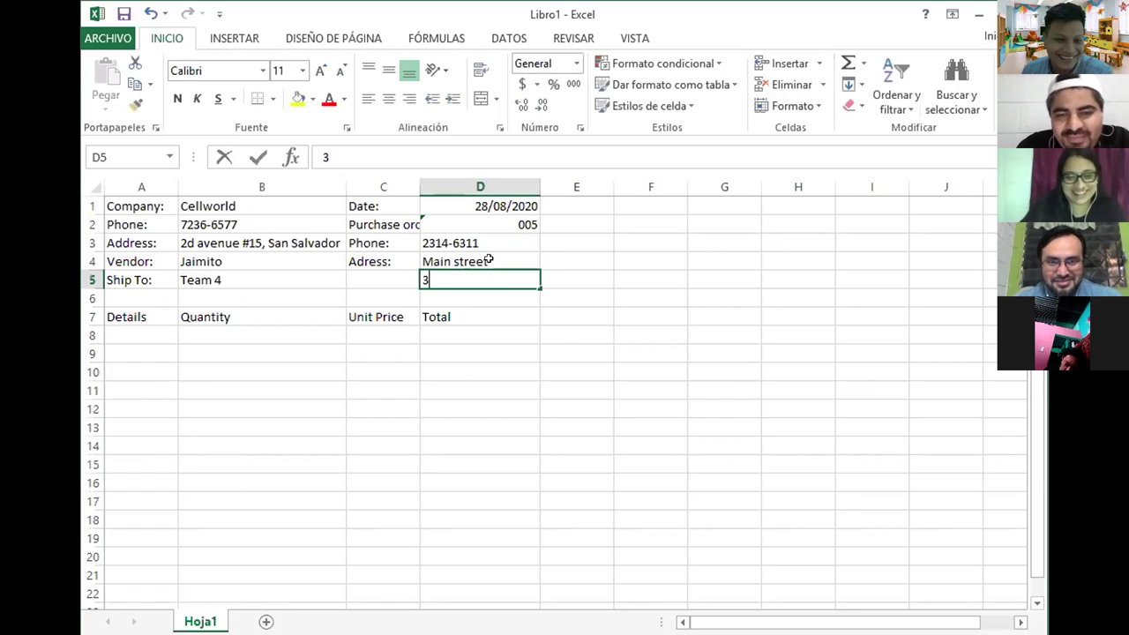
key("BackSpace")
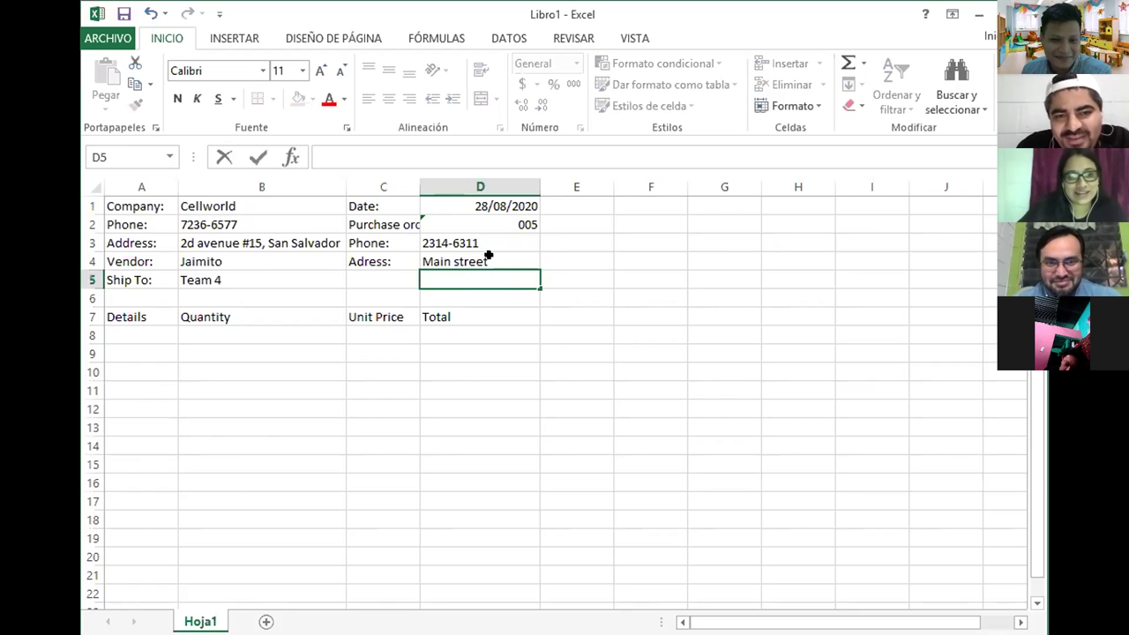
left_click(488, 256)
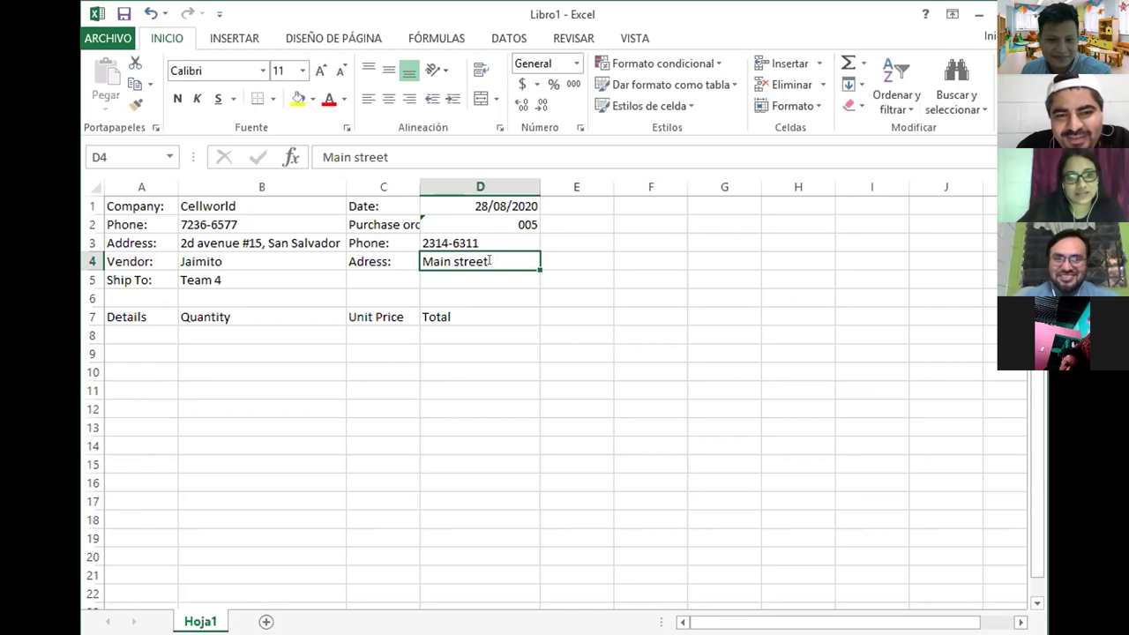
double_click(490, 261)
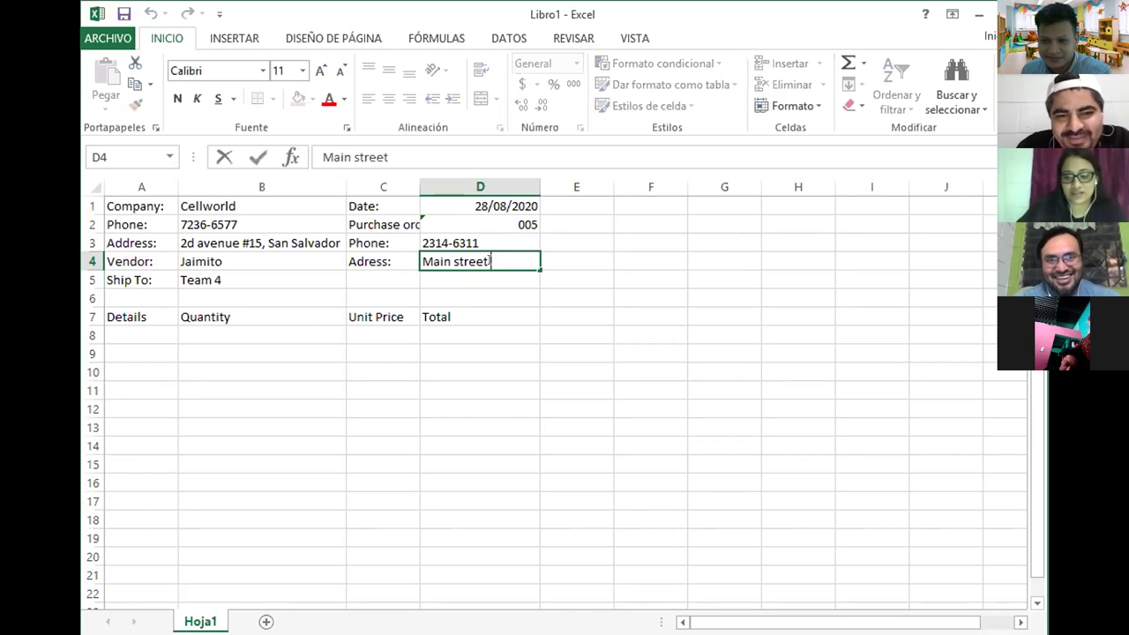
type("#36")
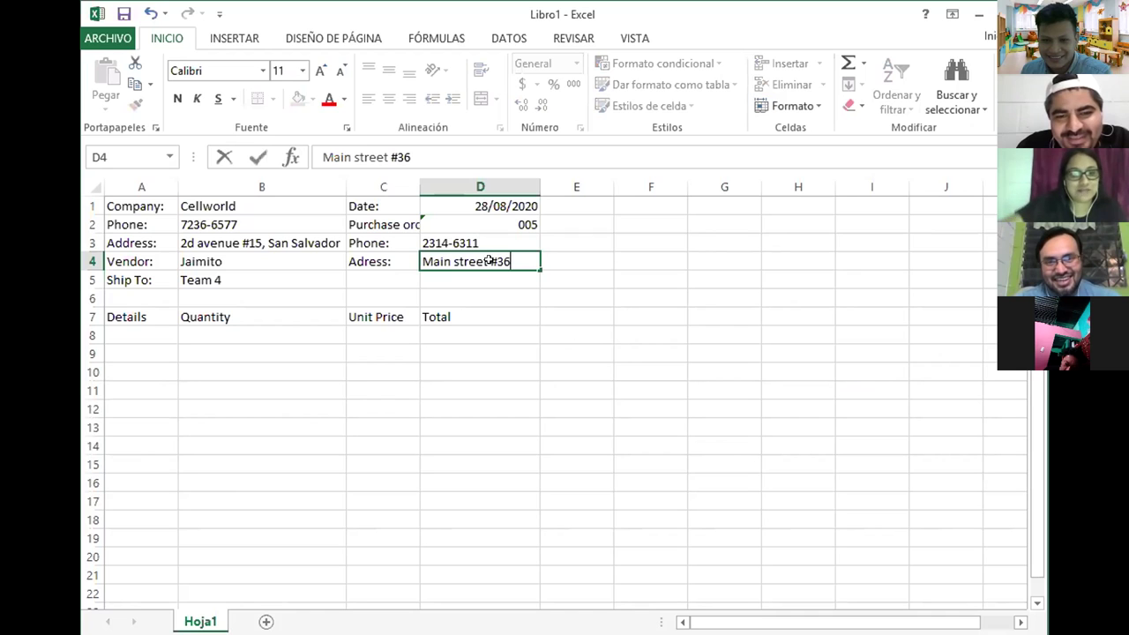
key("Return")
Enter "Cellphones," in A8 as the first item under Details
left_click(131, 333)
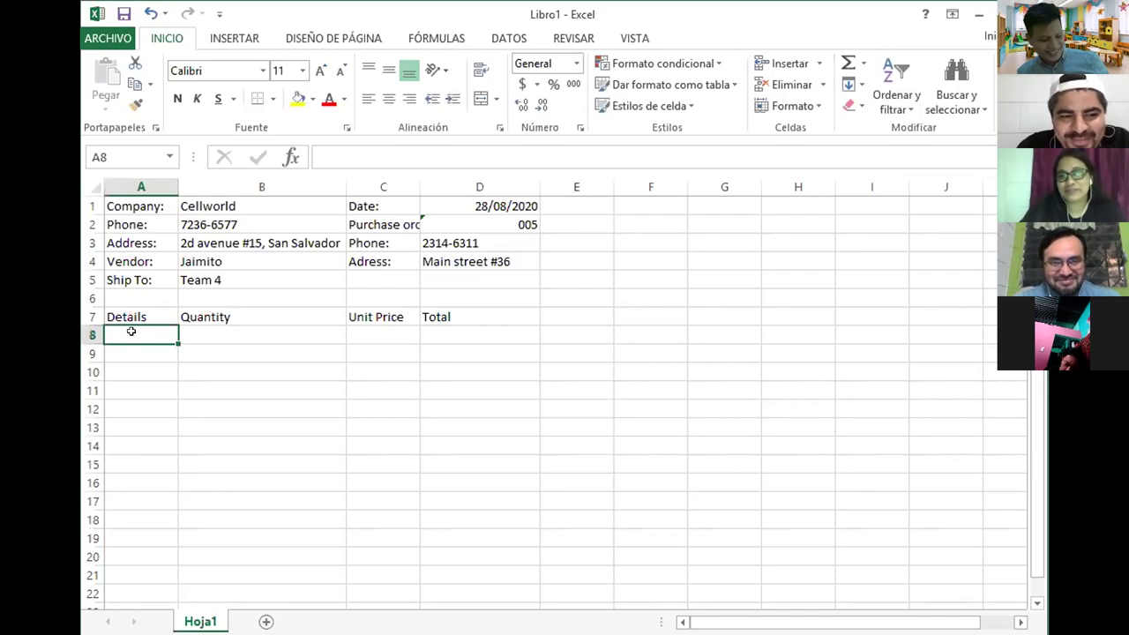
type("C")
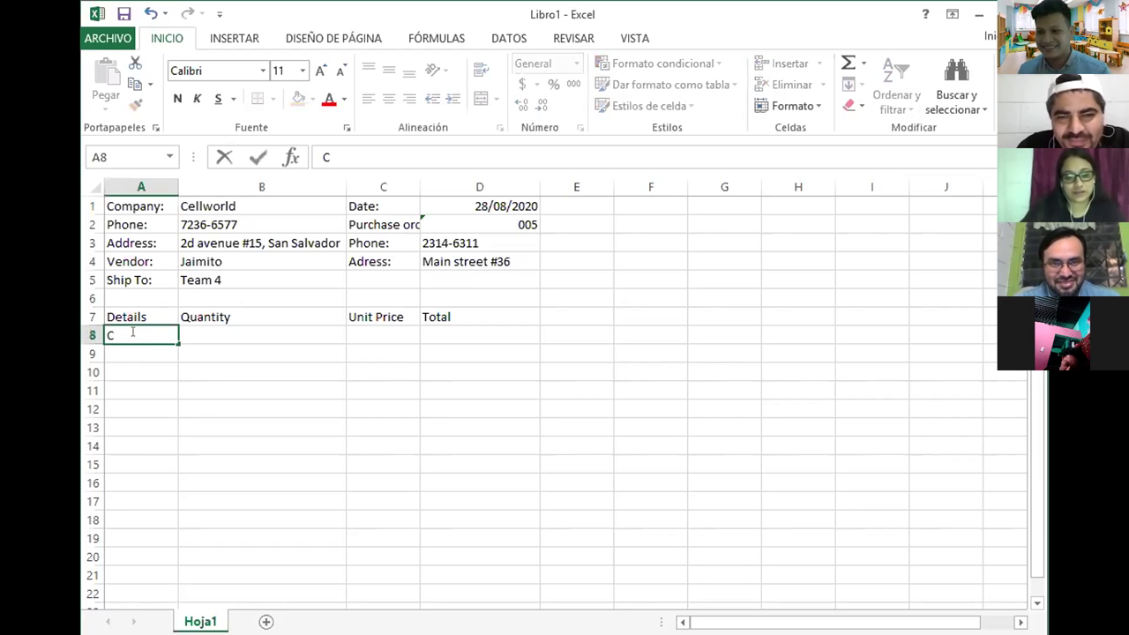
type("ellphon")
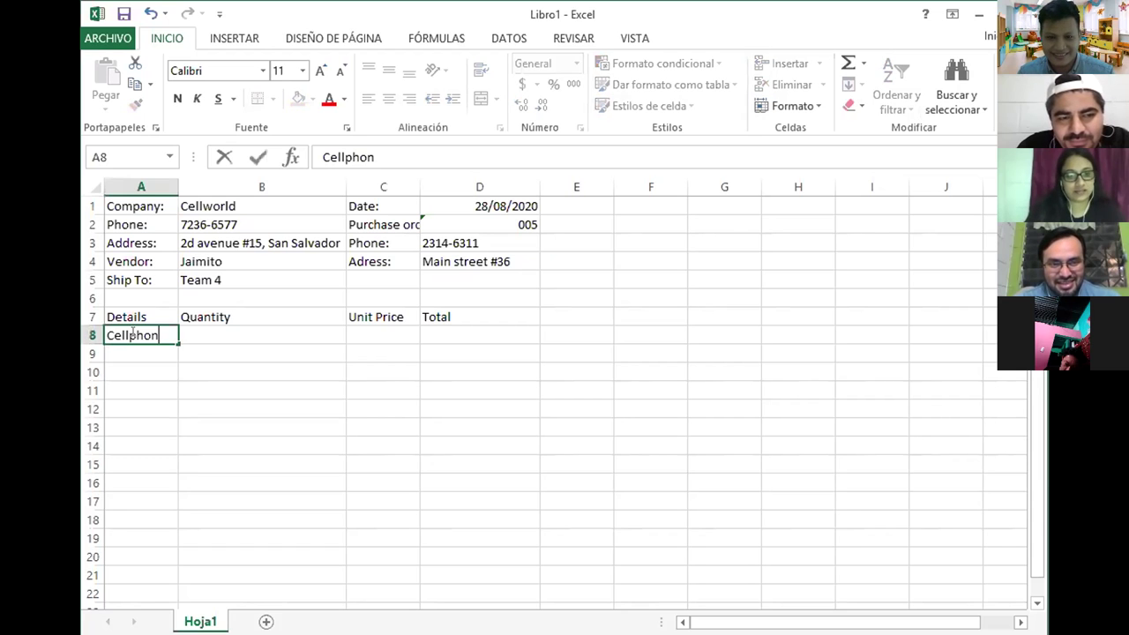
type("es,")
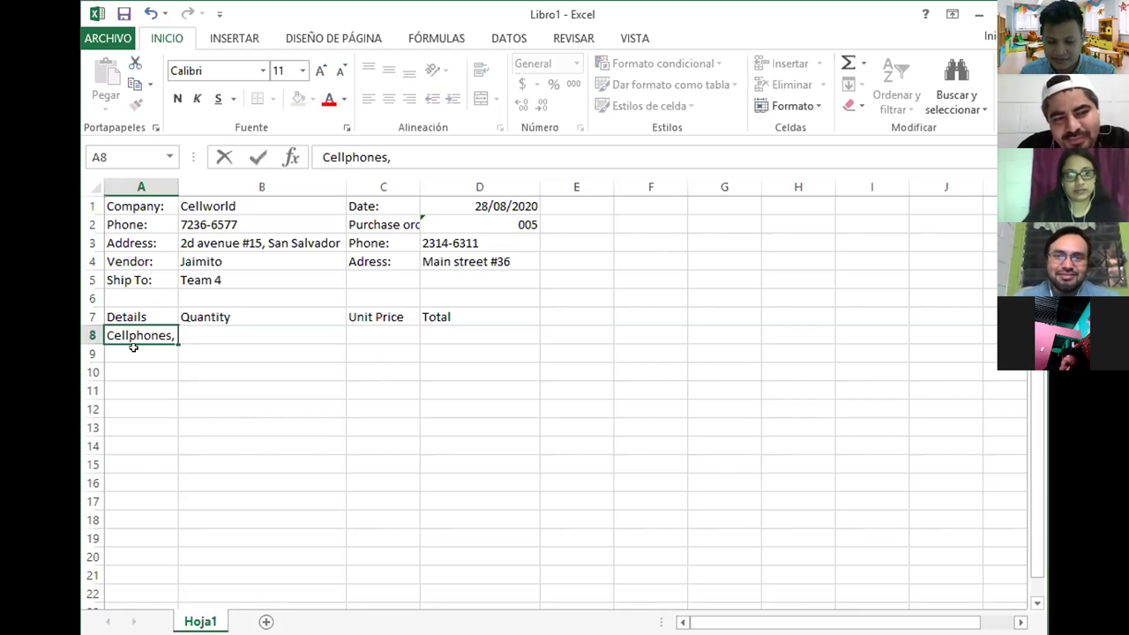
key("Return")
Extend the item description in A8 to read "Cellphones, brand: Sansung"
left_click(143, 334)
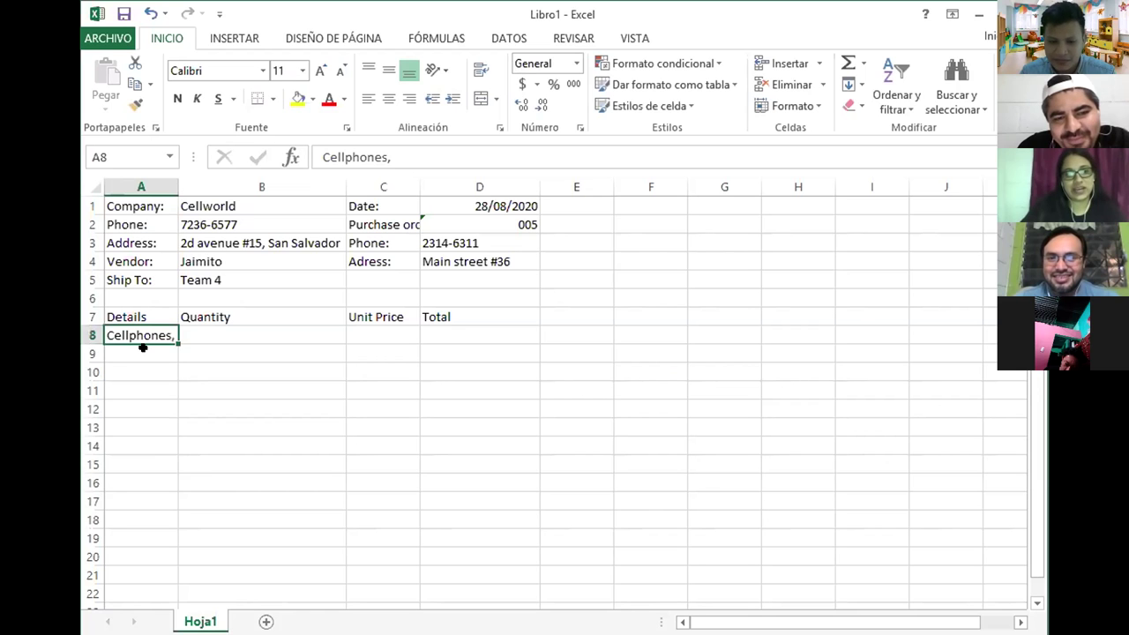
double_click(174, 334)
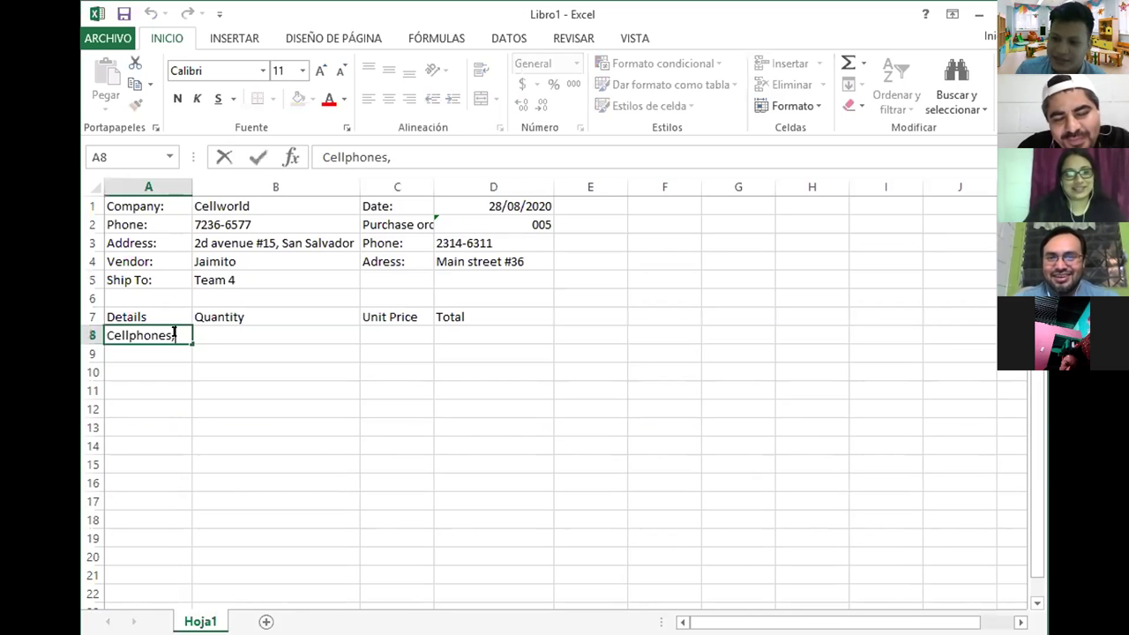
key("BackSpace")
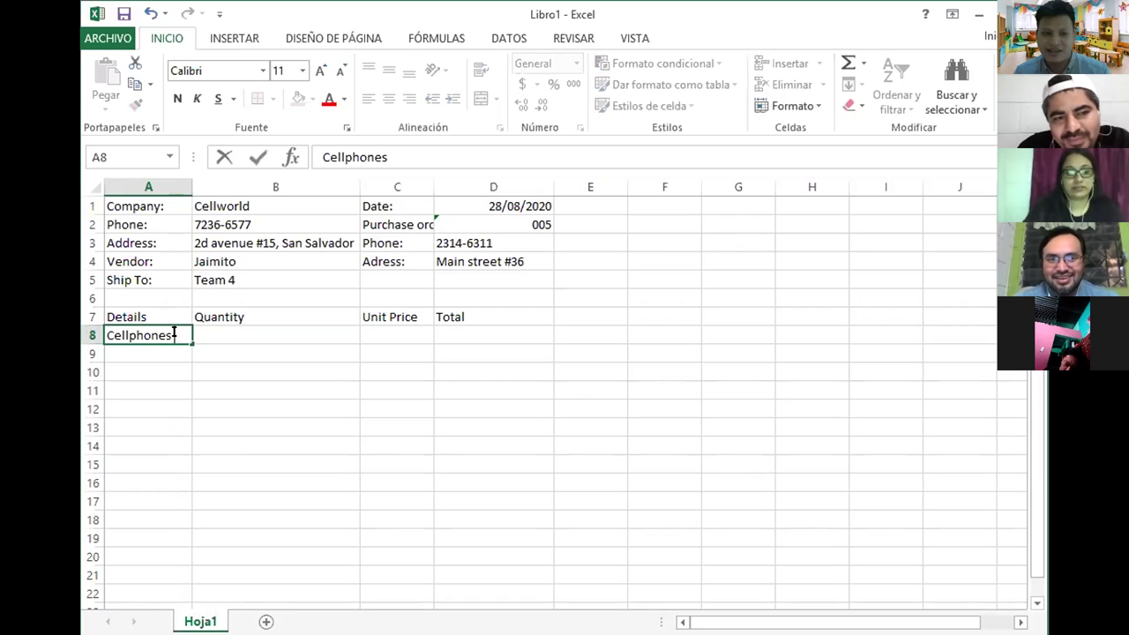
type("Hu")
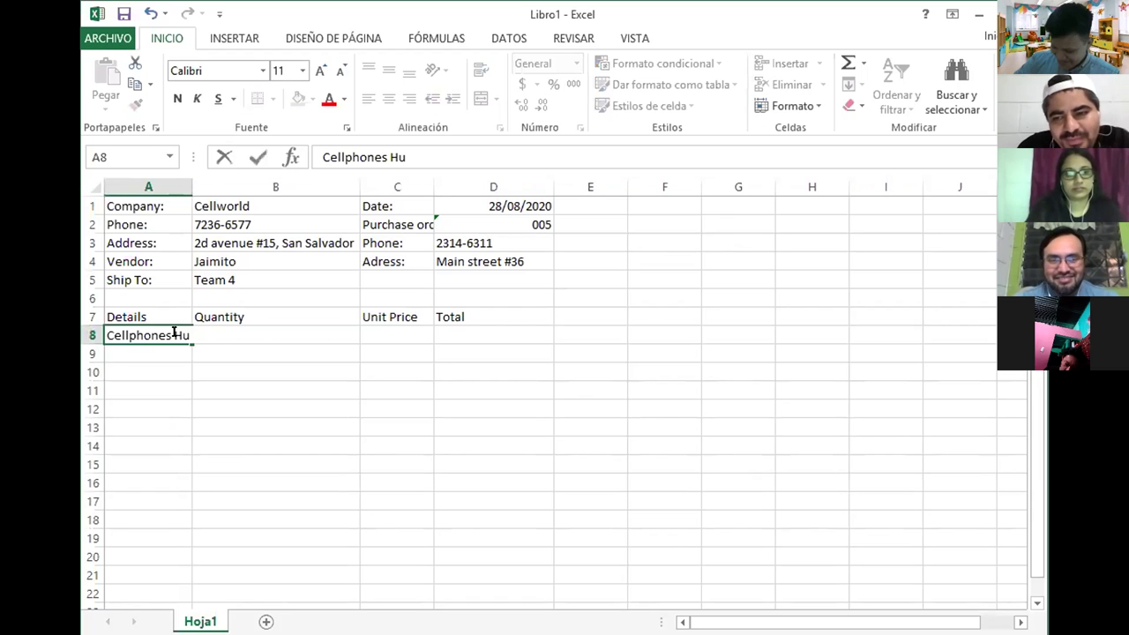
key("BackSpace")
key("BackSpace")
key("BackSpace")
type(",")
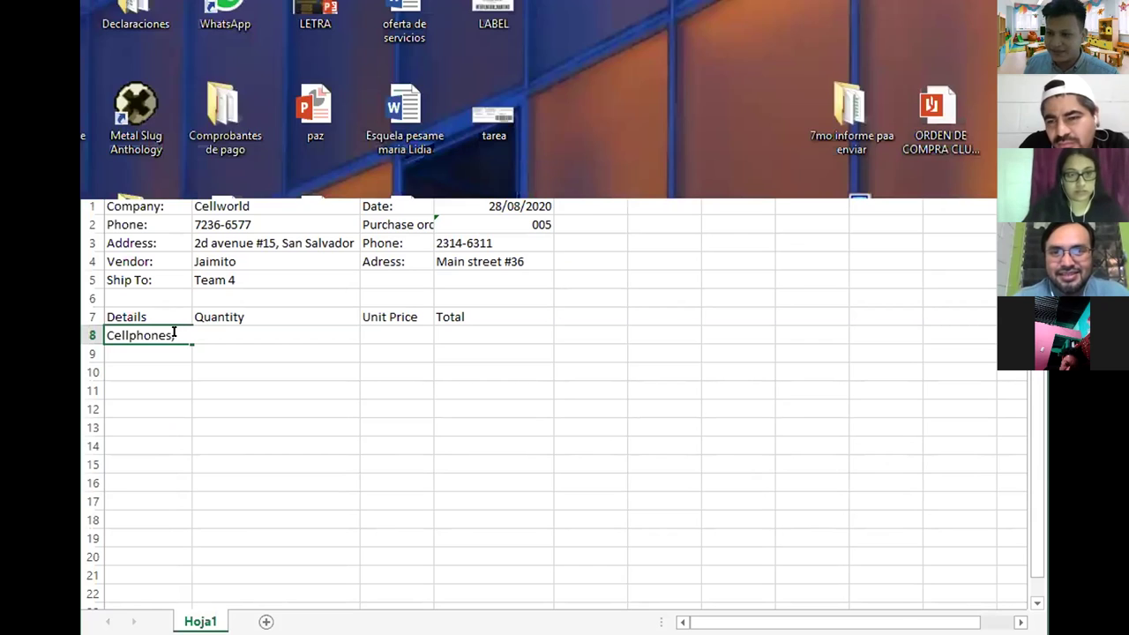
type("brand:")
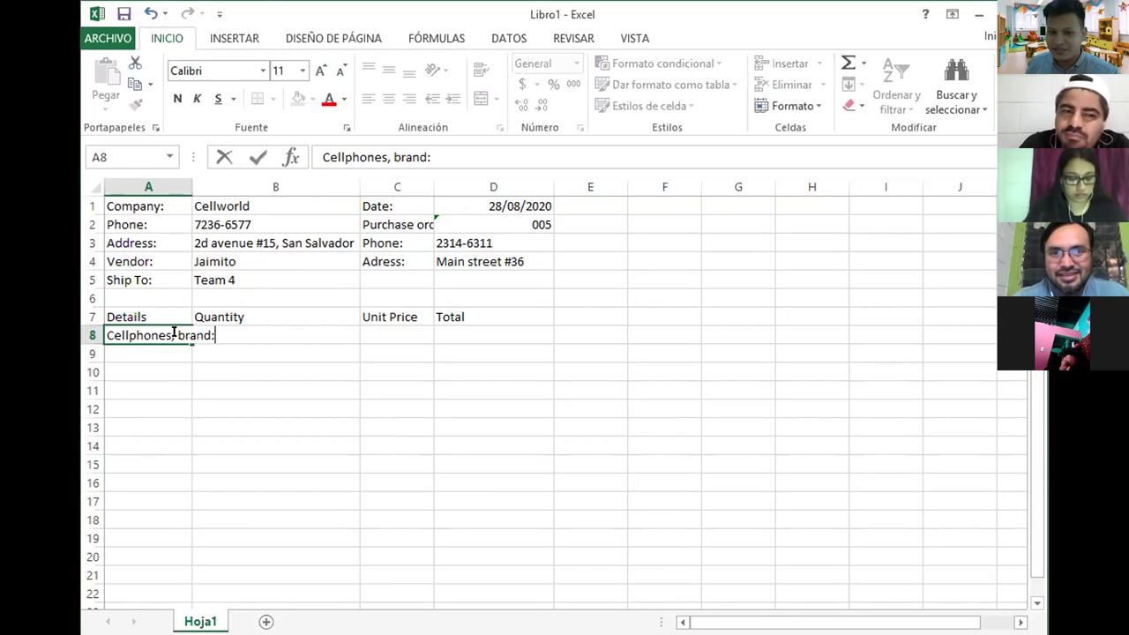
type(" Sa")
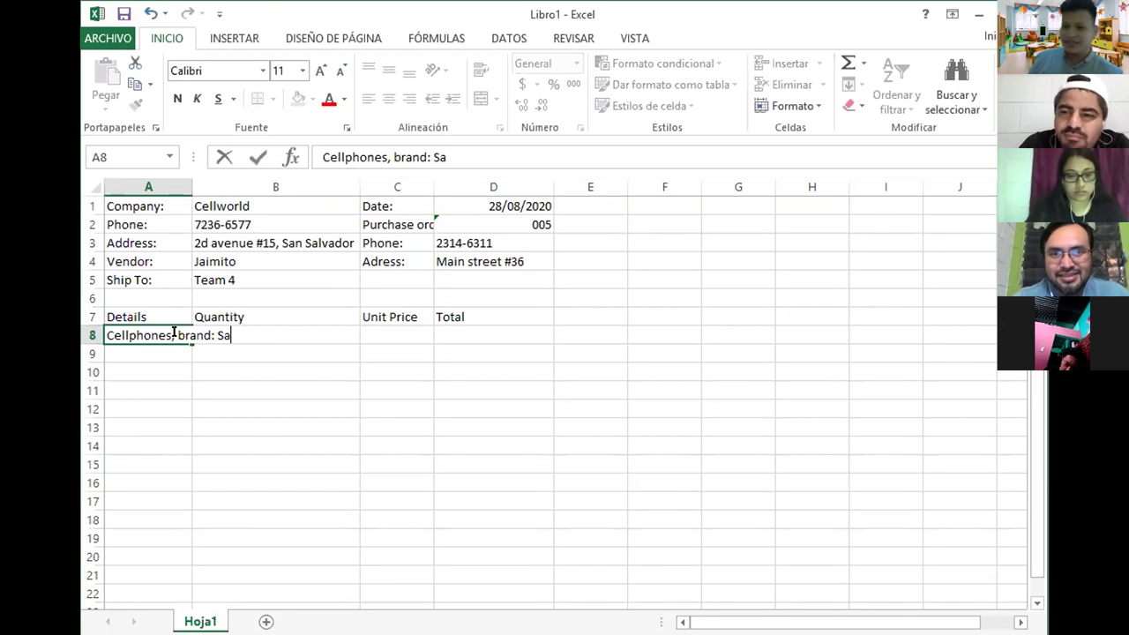
type("nsung")
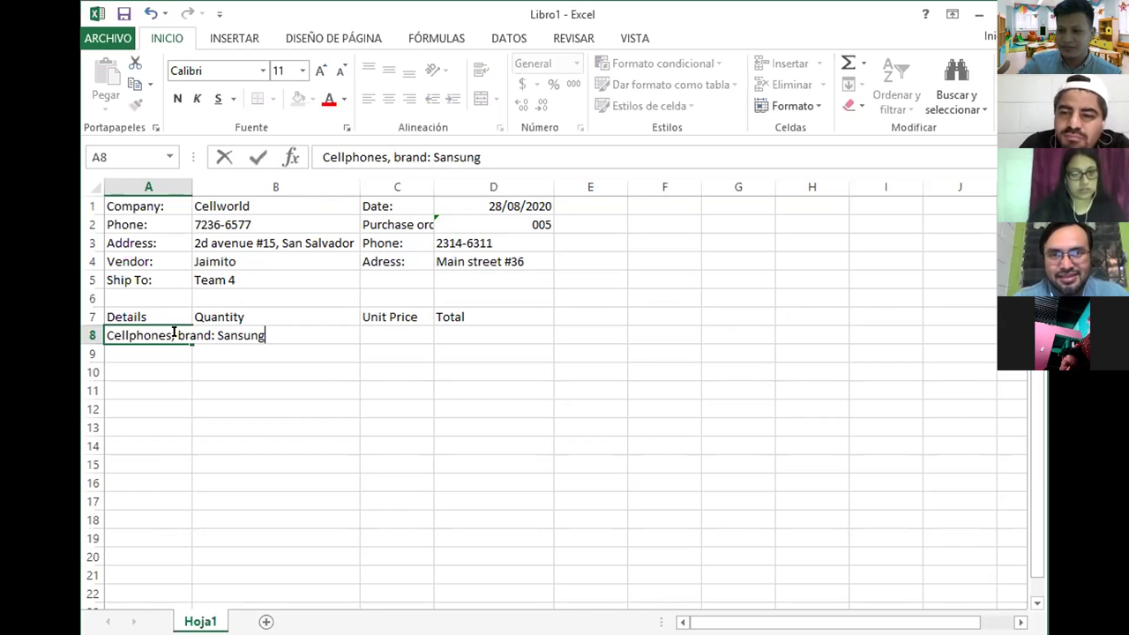
Correct the brand name in A8 to "Samsung" and confirm the entry
key("BackSpace")
key("BackSpace")
key("BackSpace")
key("BackSpace")
key("BackSpace")
type("msung")
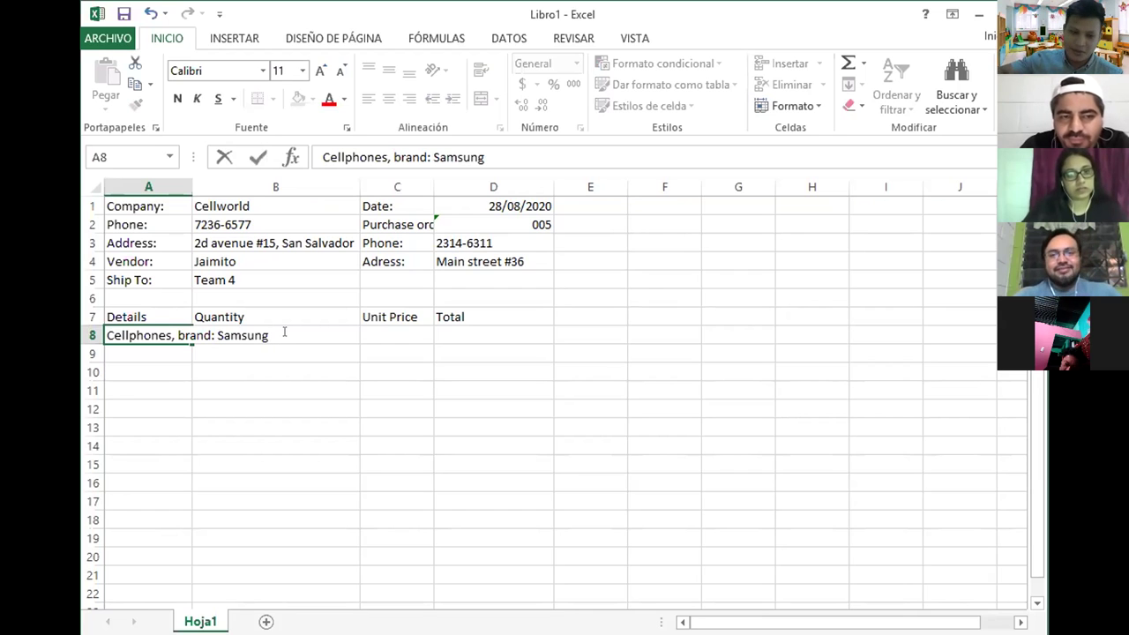
left_click(263, 366)
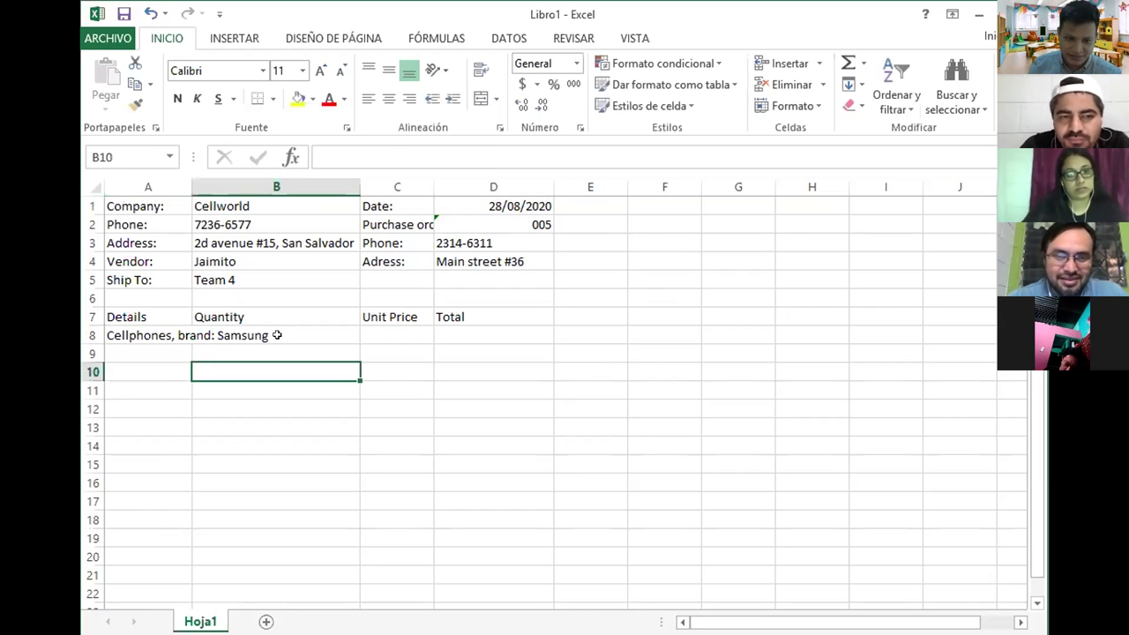
left_click(276, 337)
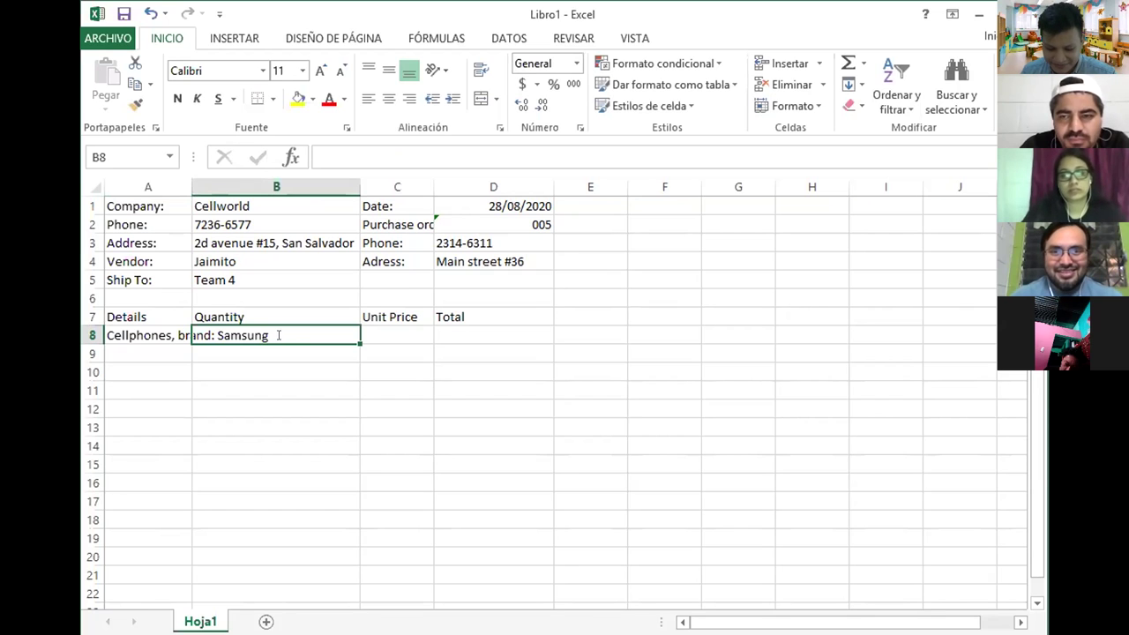
type("9")
key("BackSpace")
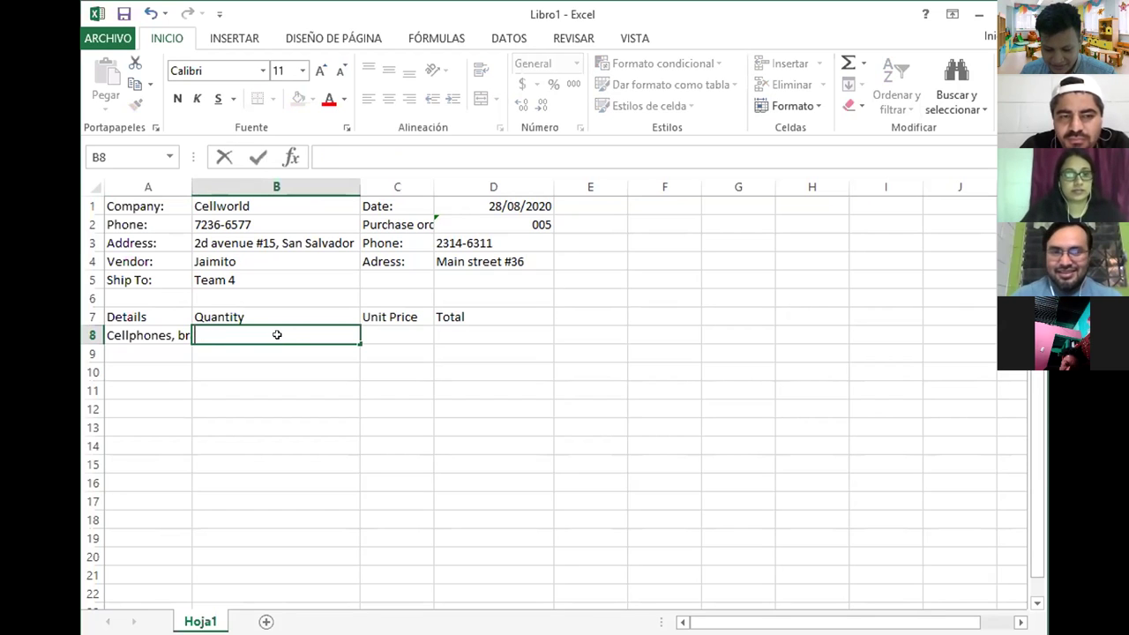
left_click_drag(193, 196, 148, 331)
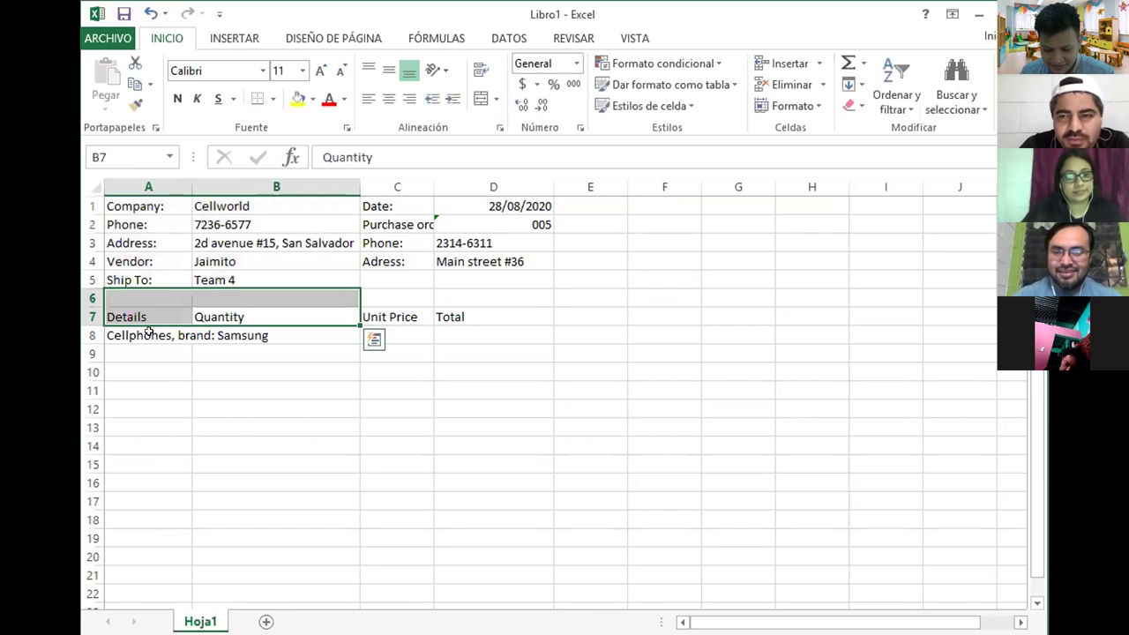
Wrap the item description in A8 and enter 4 as its quantity in B8
left_click(148, 332)
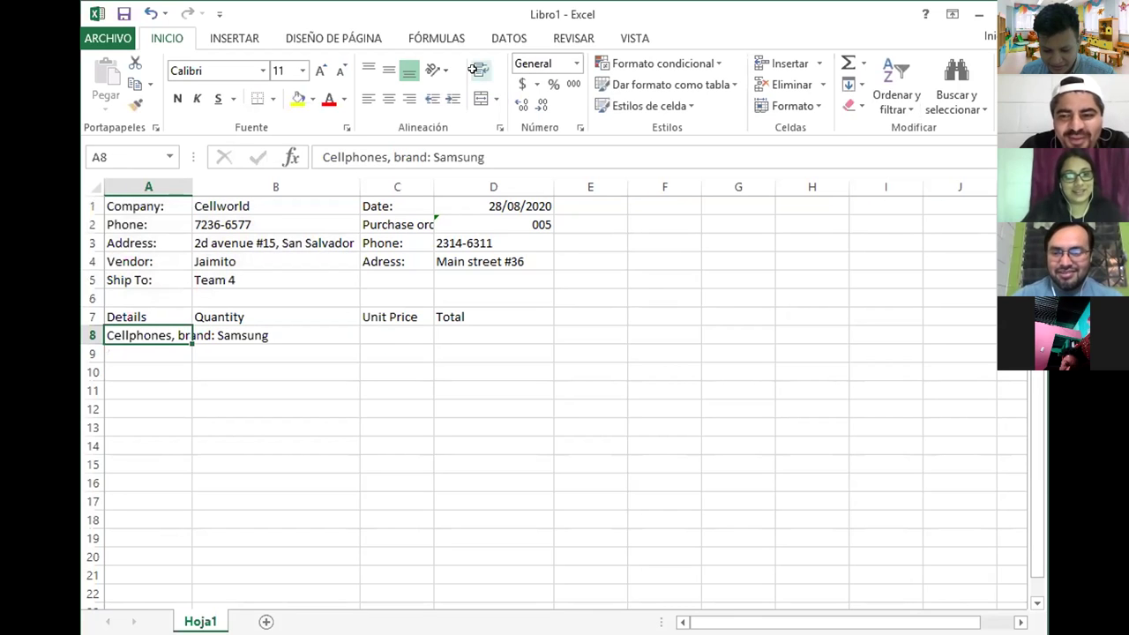
left_click(281, 345)
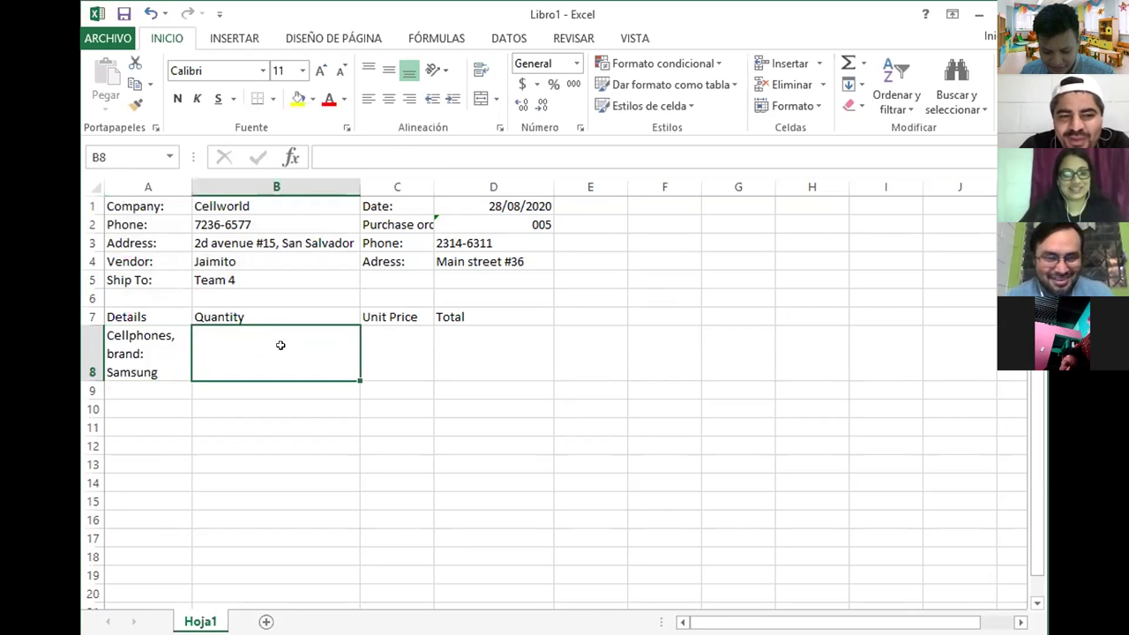
type("4")
key("Tab")
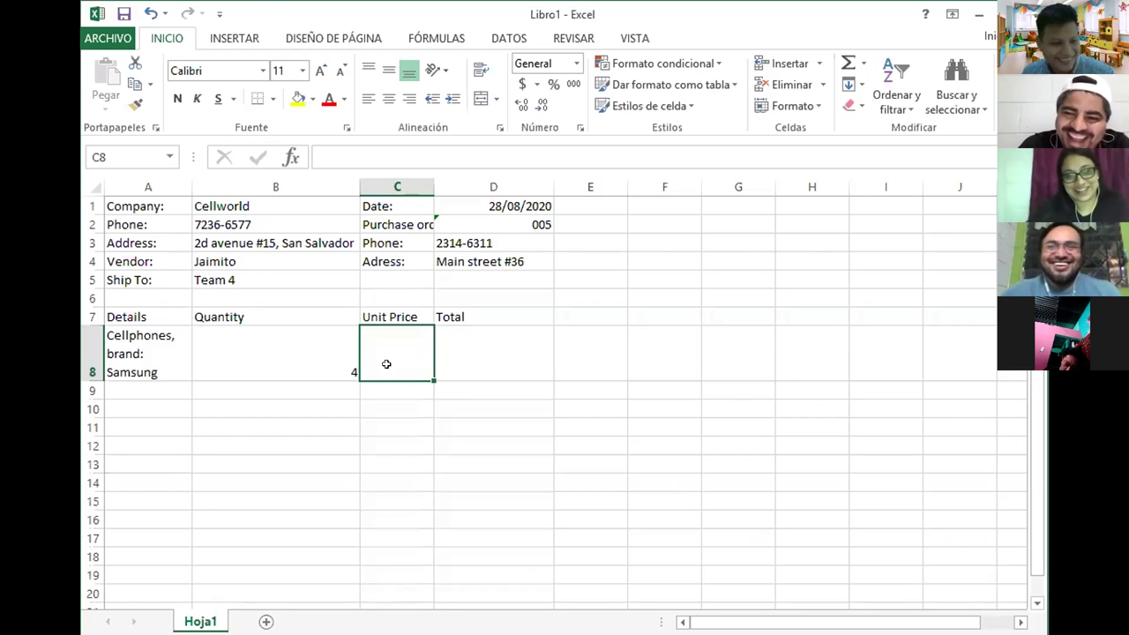
Enter 365 as the unit price of the Samsung cellphones in C8
key("Right")
double_click(386, 365)
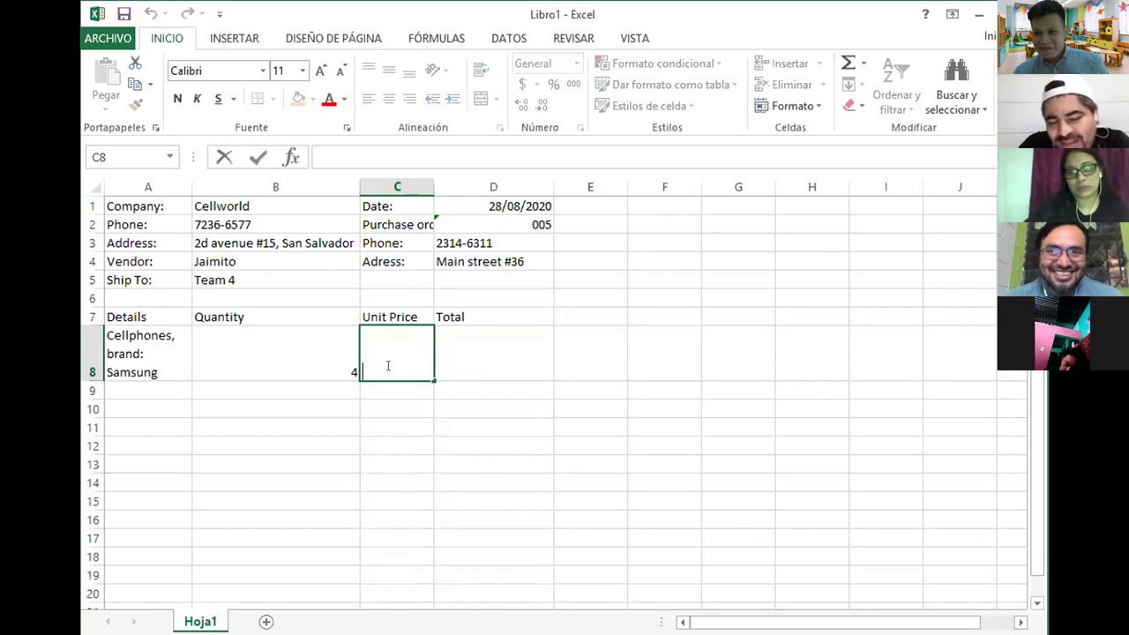
type("365")
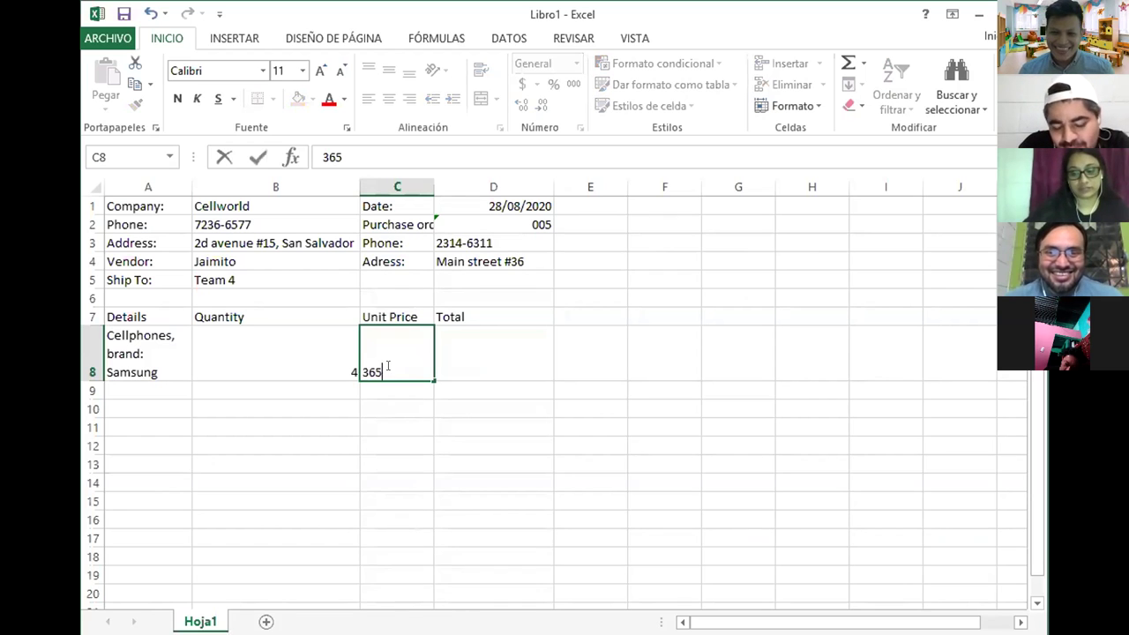
key("ctrl+Return")
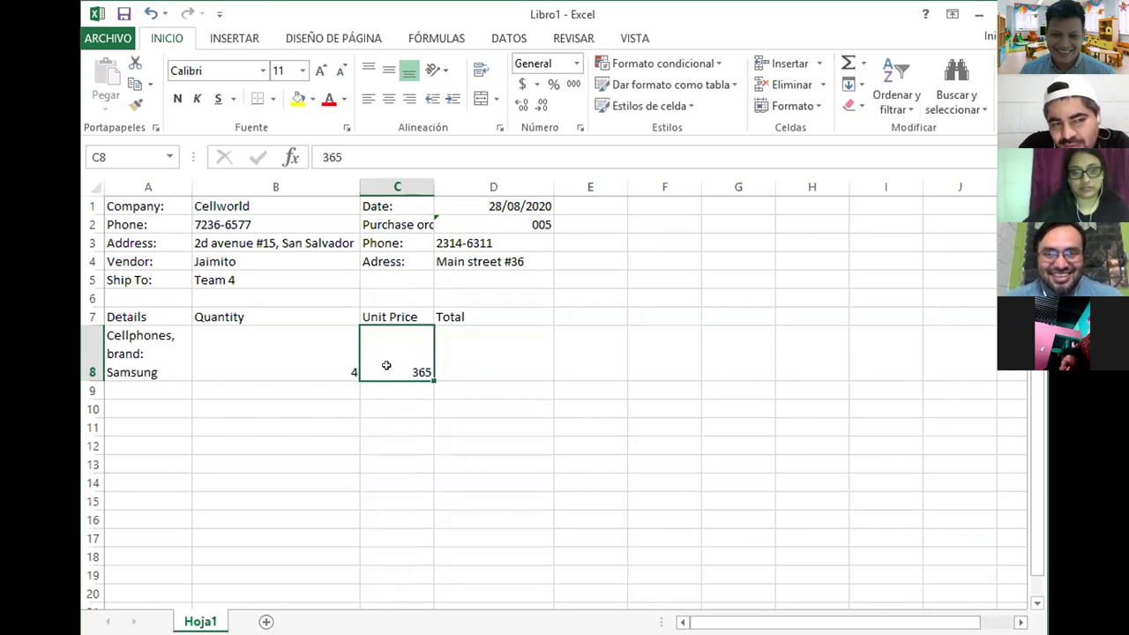
Calculate the cellphones' total in D8 with the formula +B8*C8
key("Right")
type("+")
key("Left")
key("Left")
type("*")
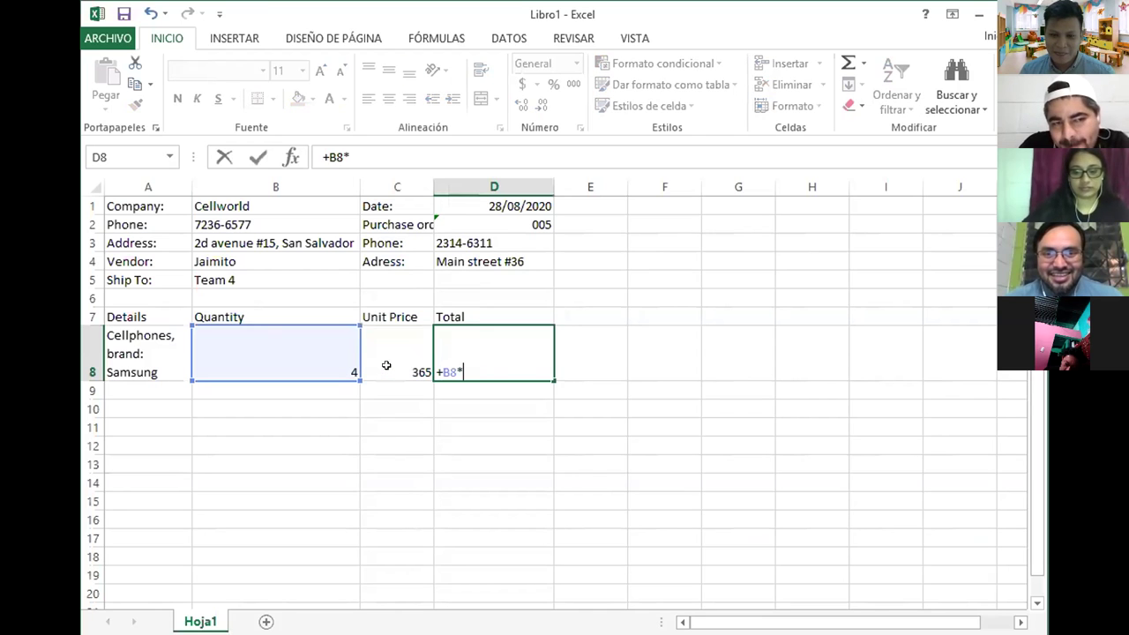
key("Left")
key("Return")
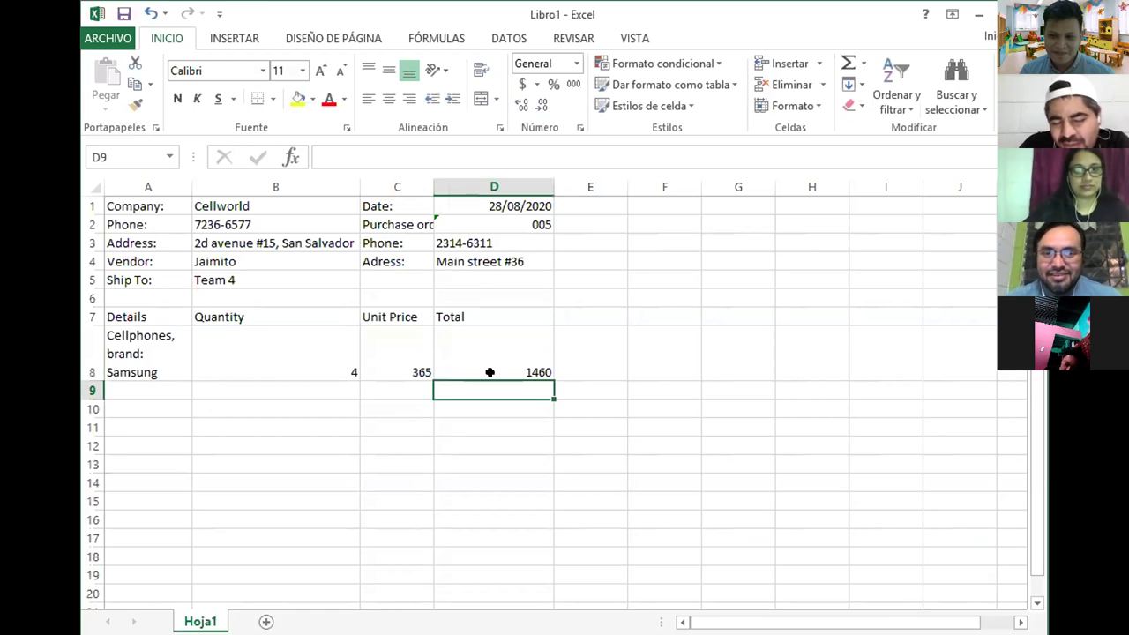
Apply the dollar accounting format to the cellphones' unit price and total in C8:D8
left_click(486, 365)
left_click(351, 360)
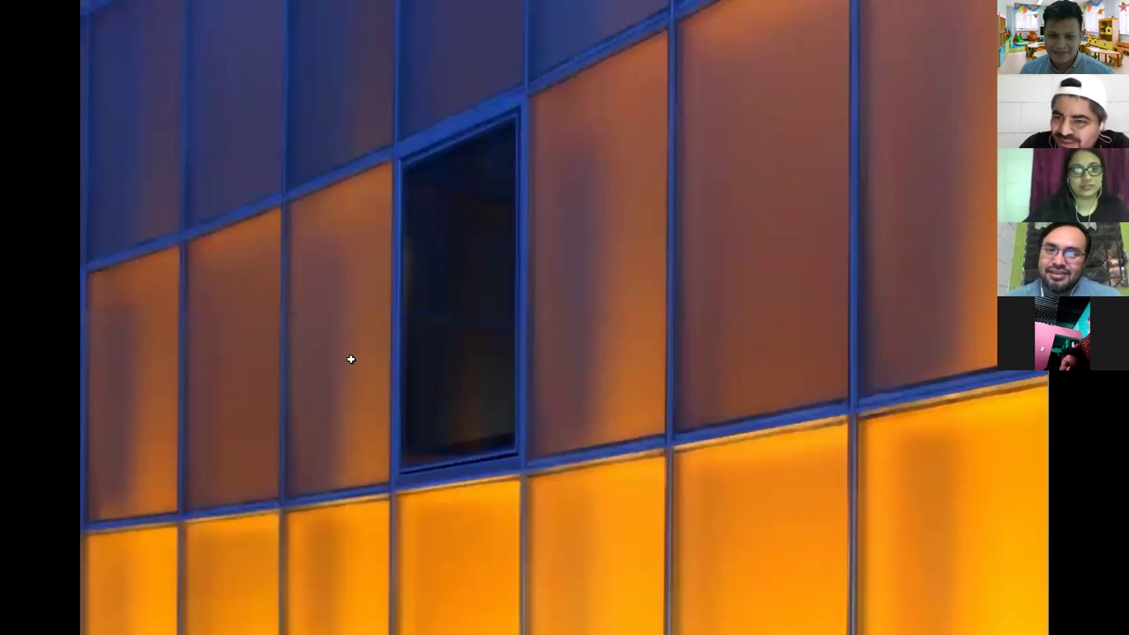
key("shift+Right")
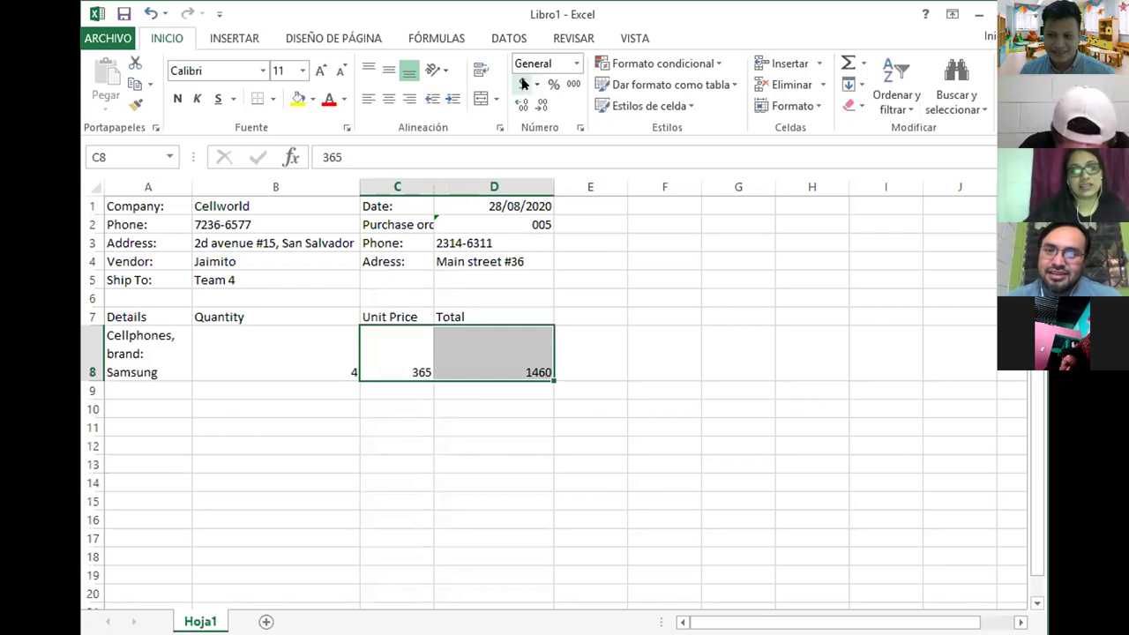
left_click(522, 84)
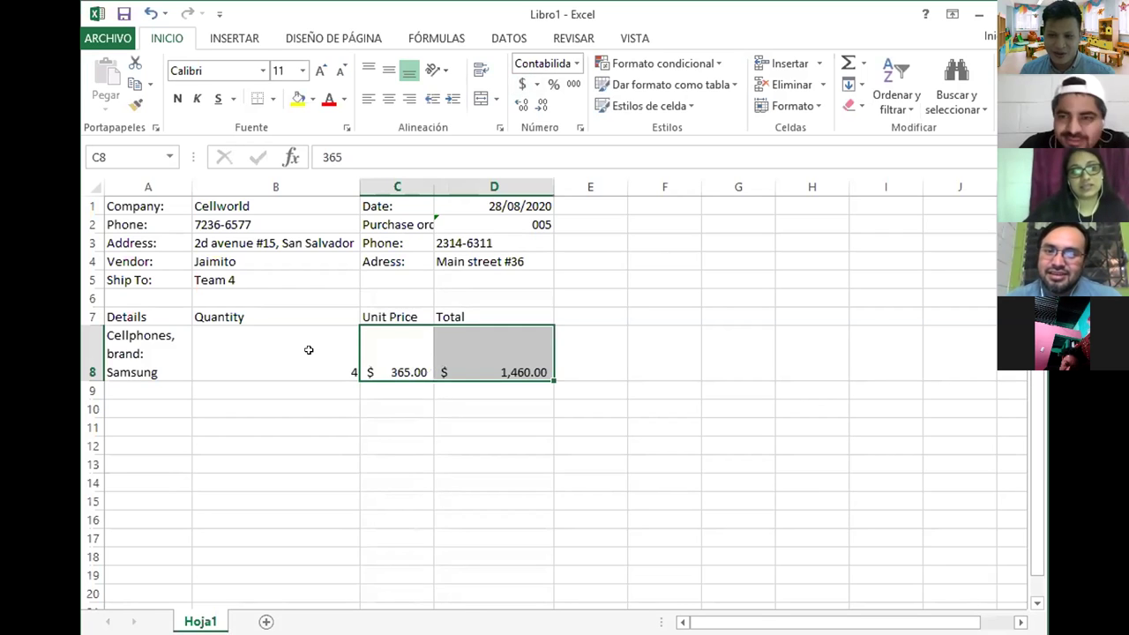
Add "Cover case" as the second item in A9, with quantity 4 in B9 and unit price 10 in C9
left_click(155, 382)
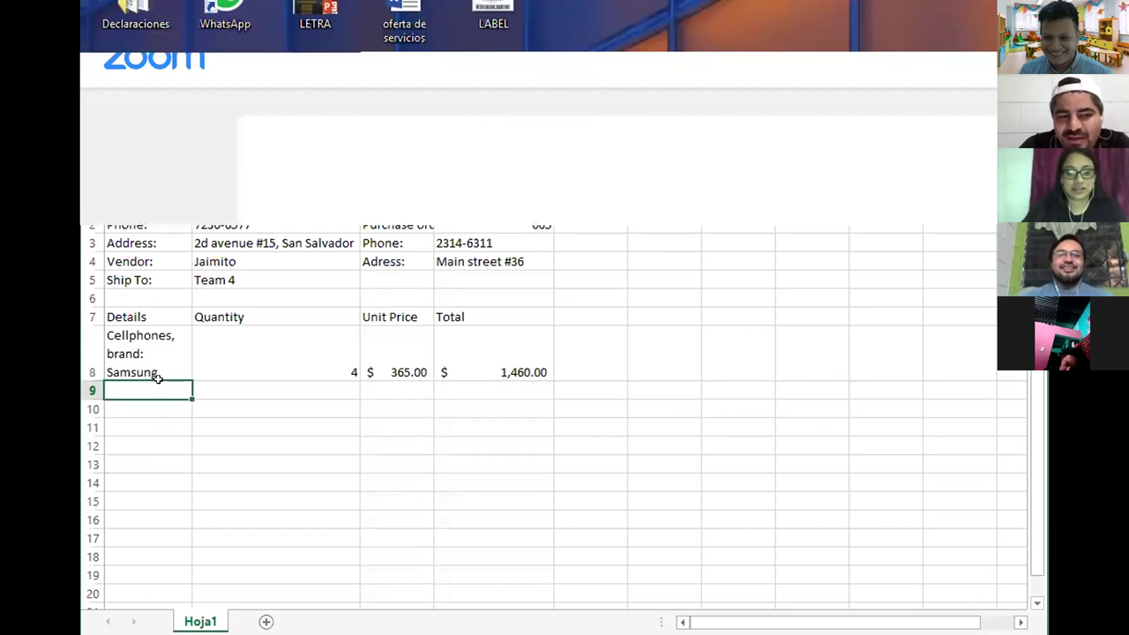
type("Cover ca")
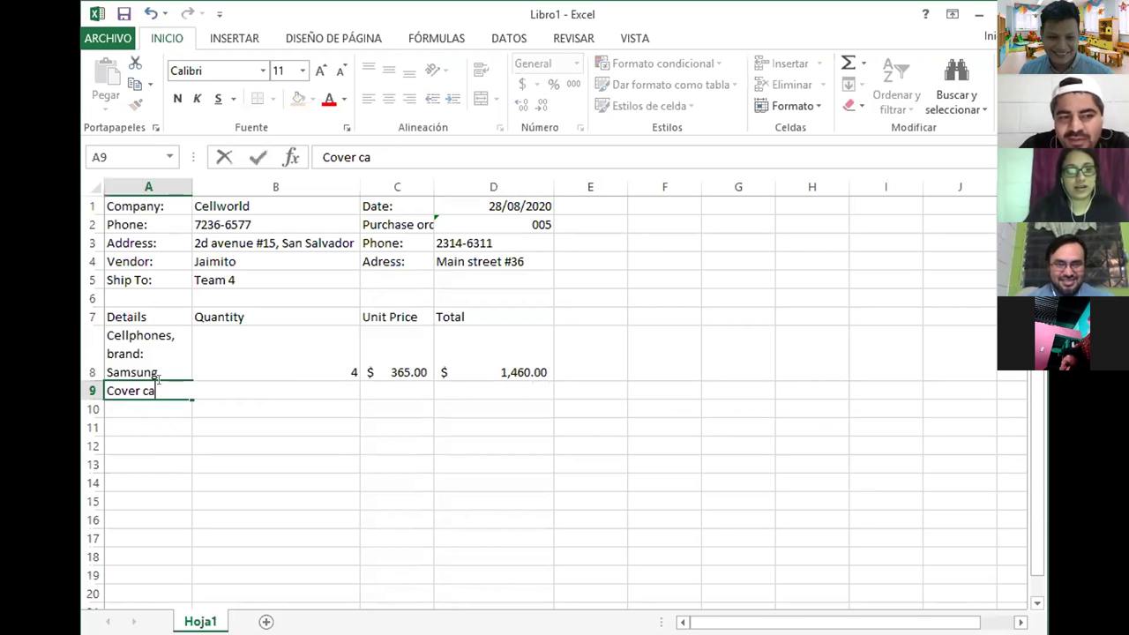
type("se")
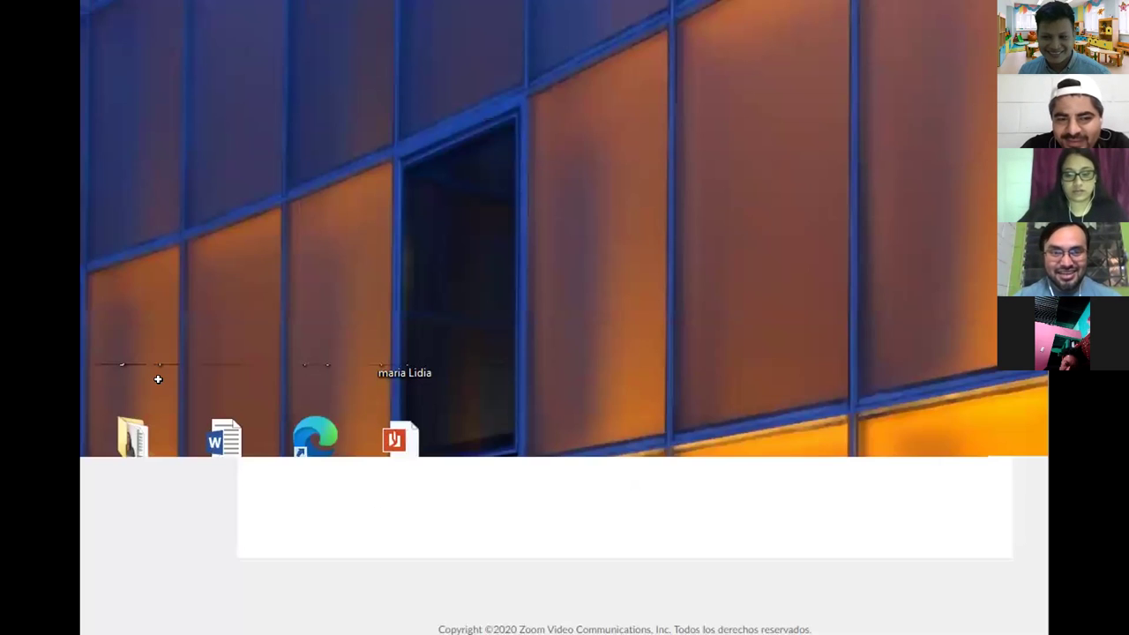
key("Tab")
type("40")
key("BackSpace")
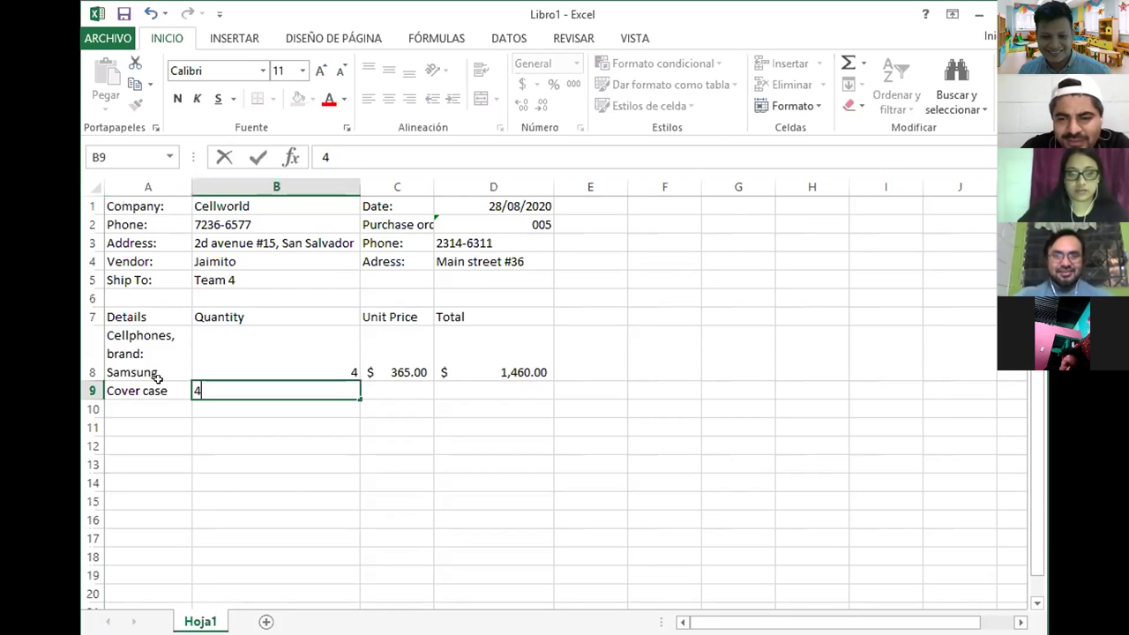
key("Tab")
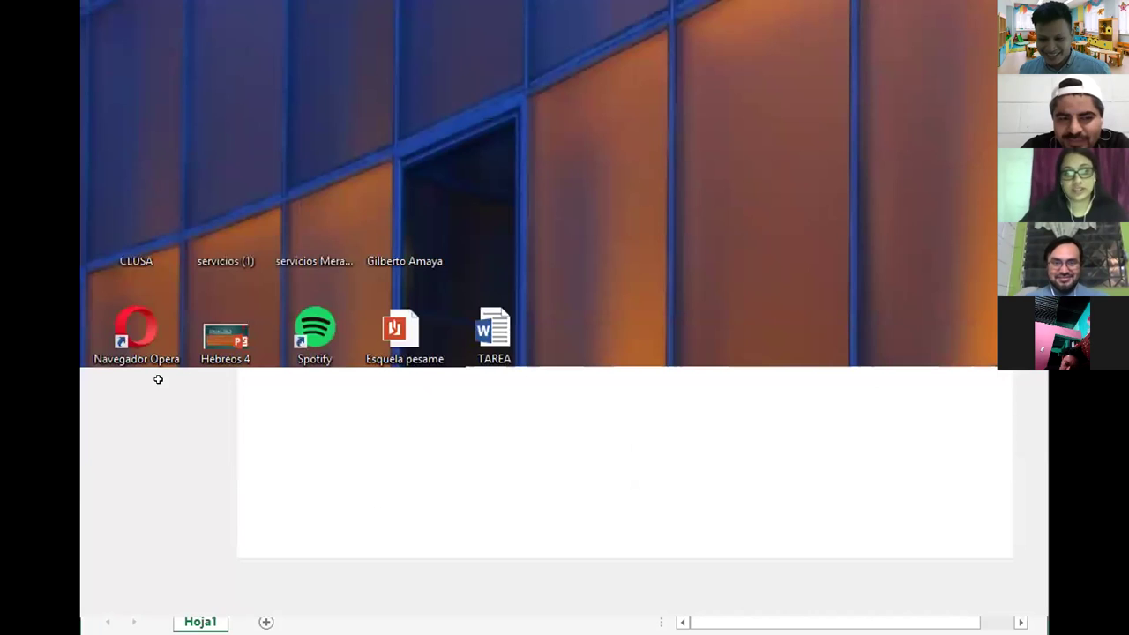
type("10")
key("Tab")
Calculate the cover cases' total in D9 with the formula +B9*C9
type("+")
key("Left")
key("Left")
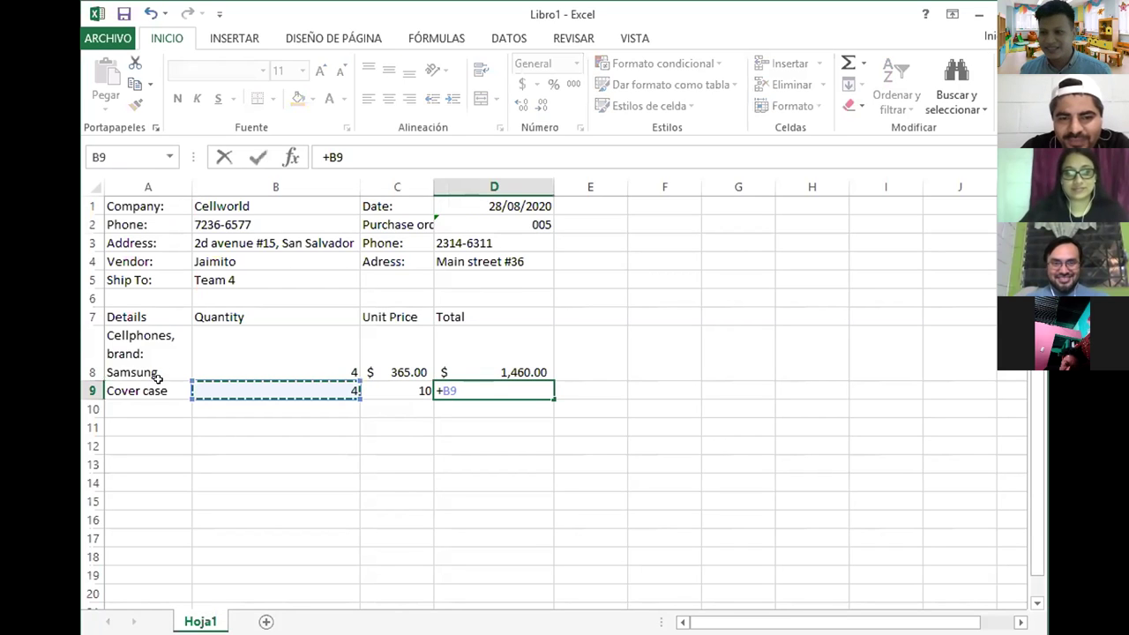
type("+")
key("BackSpace")
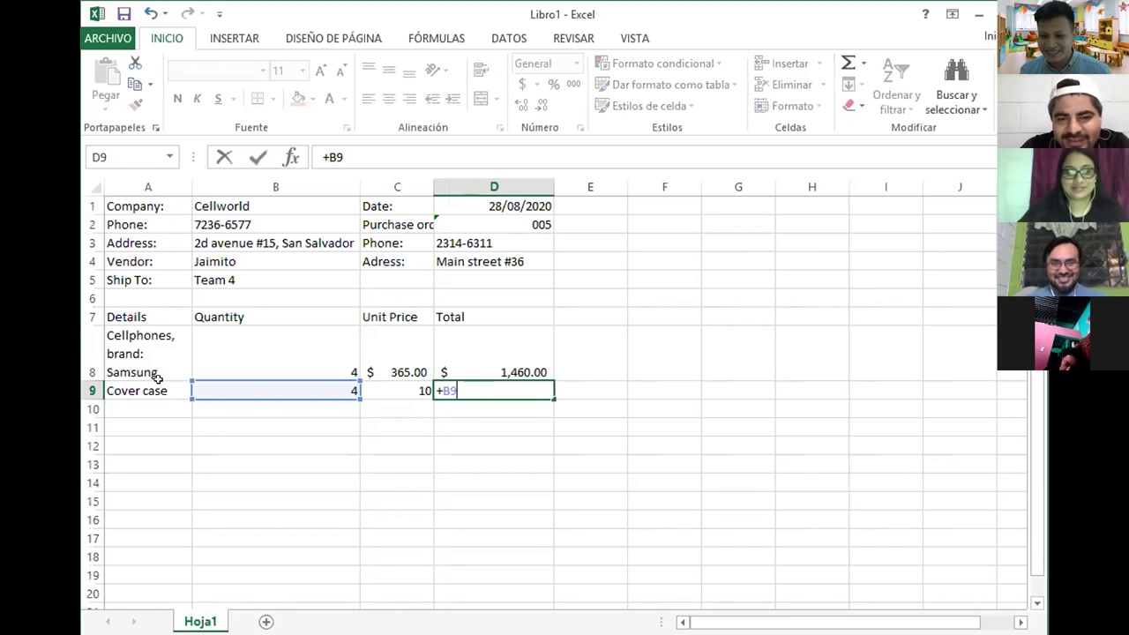
type("*C9")
key("Return")
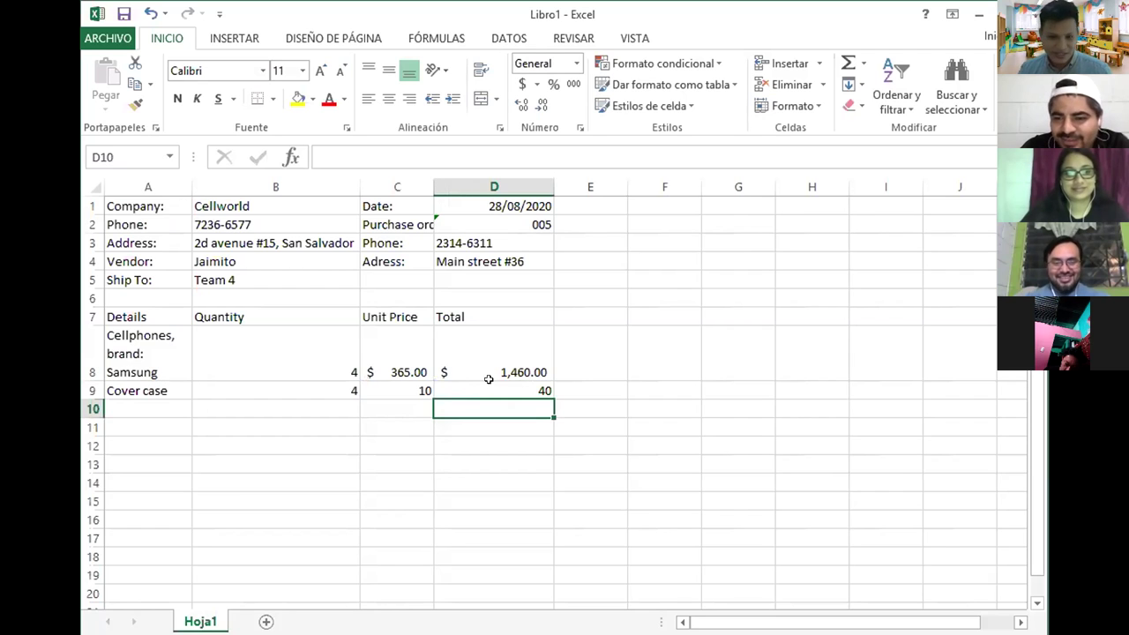
Apply the dollar accounting format to the cover cases' unit price and total in C9:D9
key("Up")
left_click_drag(411, 391, 453, 391)
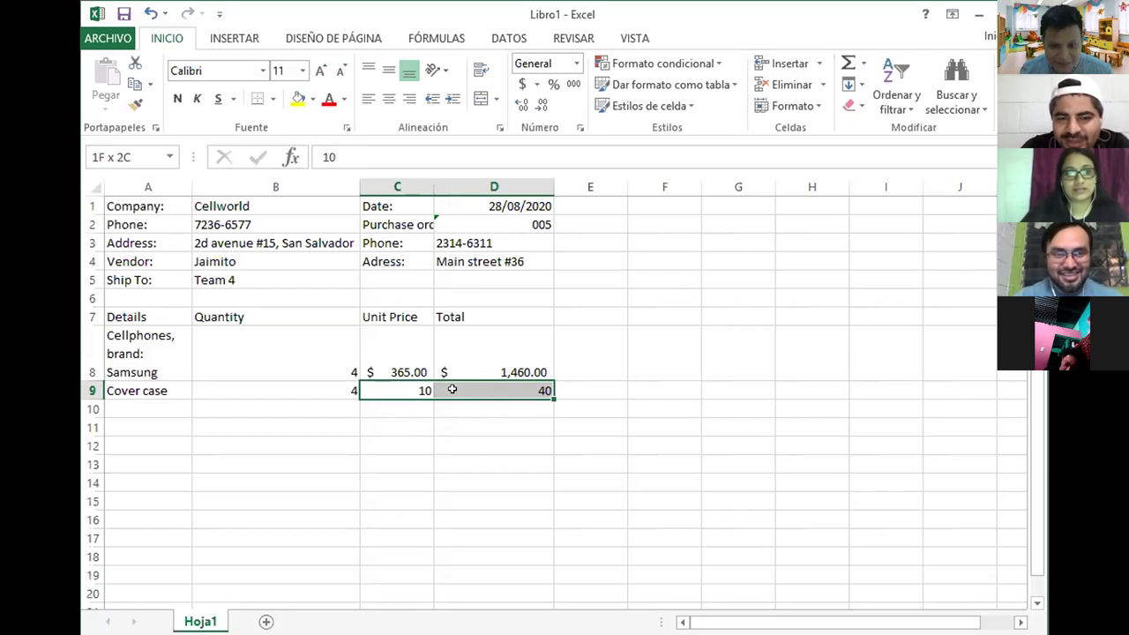
left_click(520, 83)
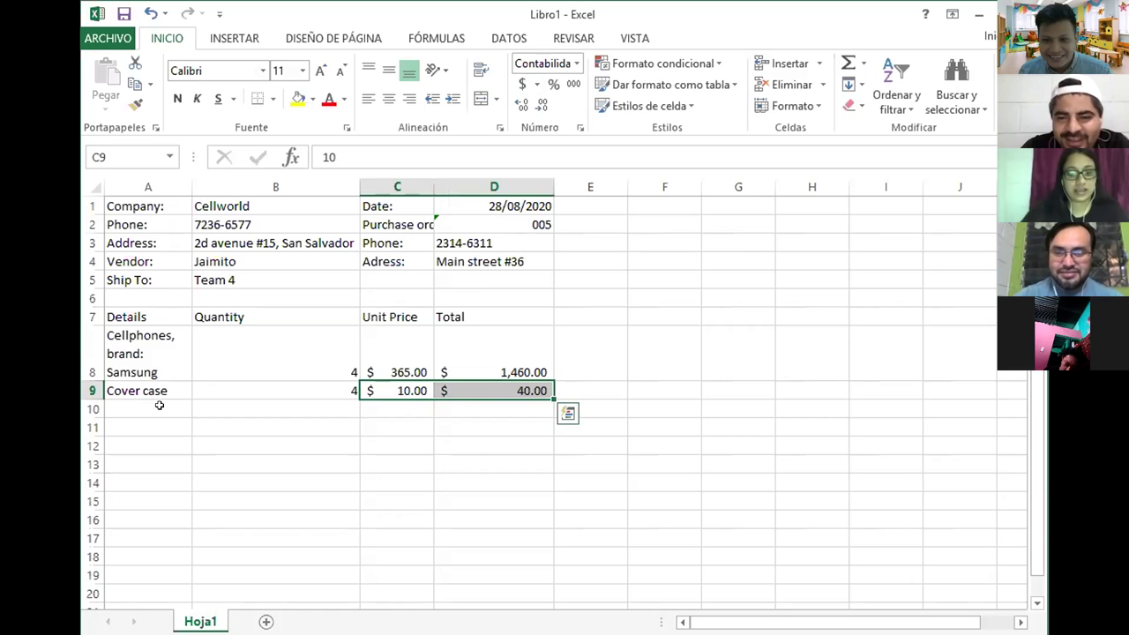
left_click(159, 405)
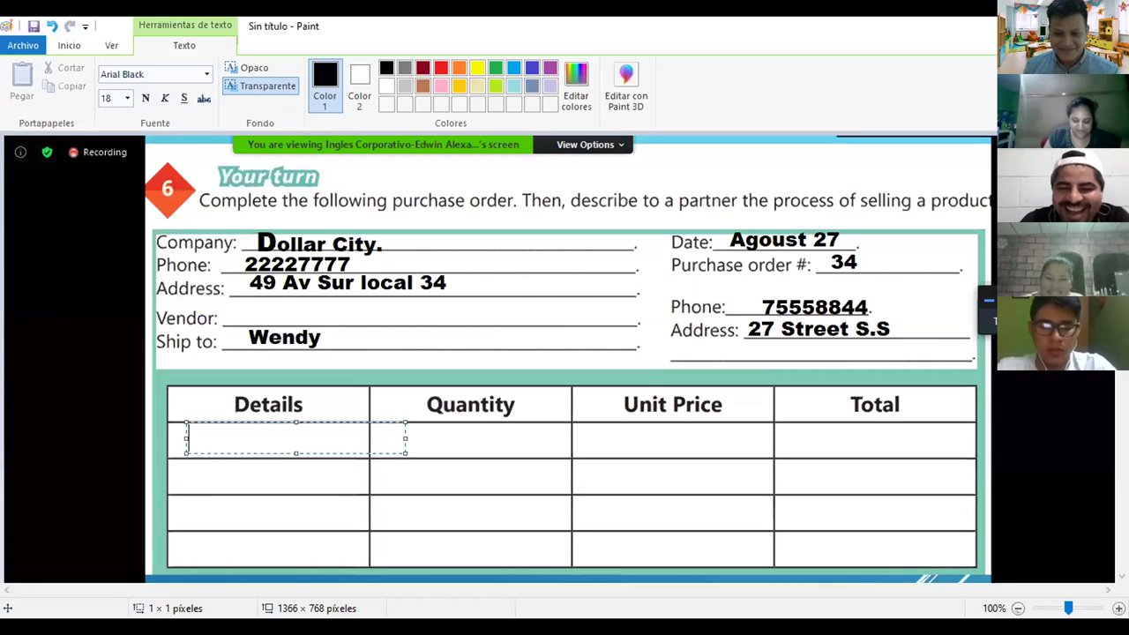
type("LAMP")
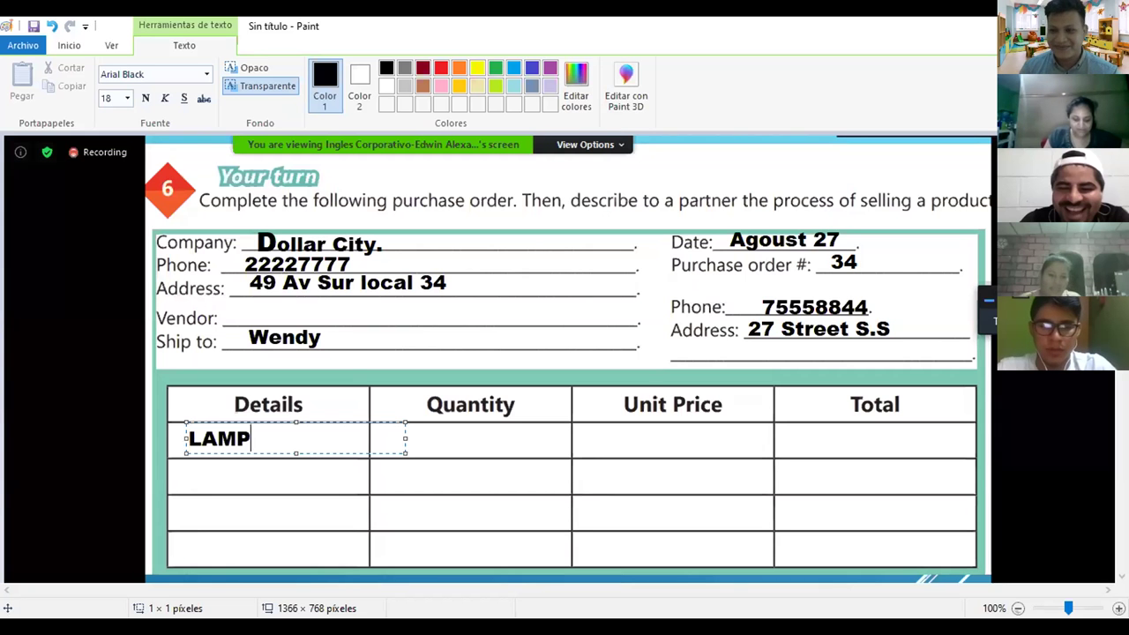
key("BackSpace")
key("BackSpace")
key("BackSpace")
key("BackSpace")
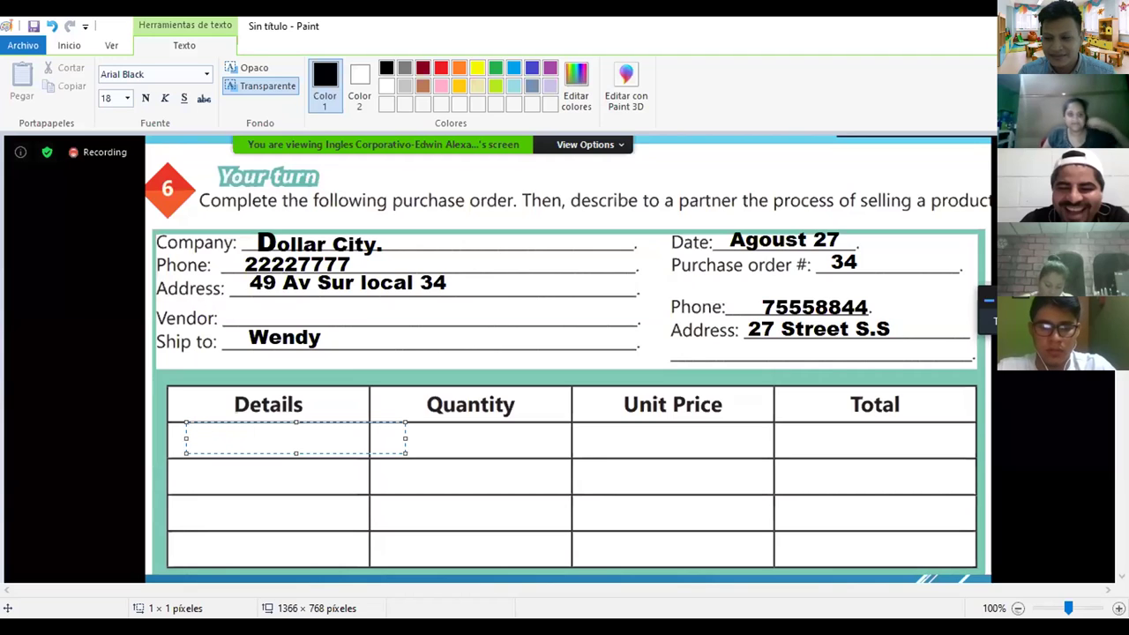
In the Paint purchase order, write "Lamp" in the first row under Details and 1 under Quantity
type("Lamp")
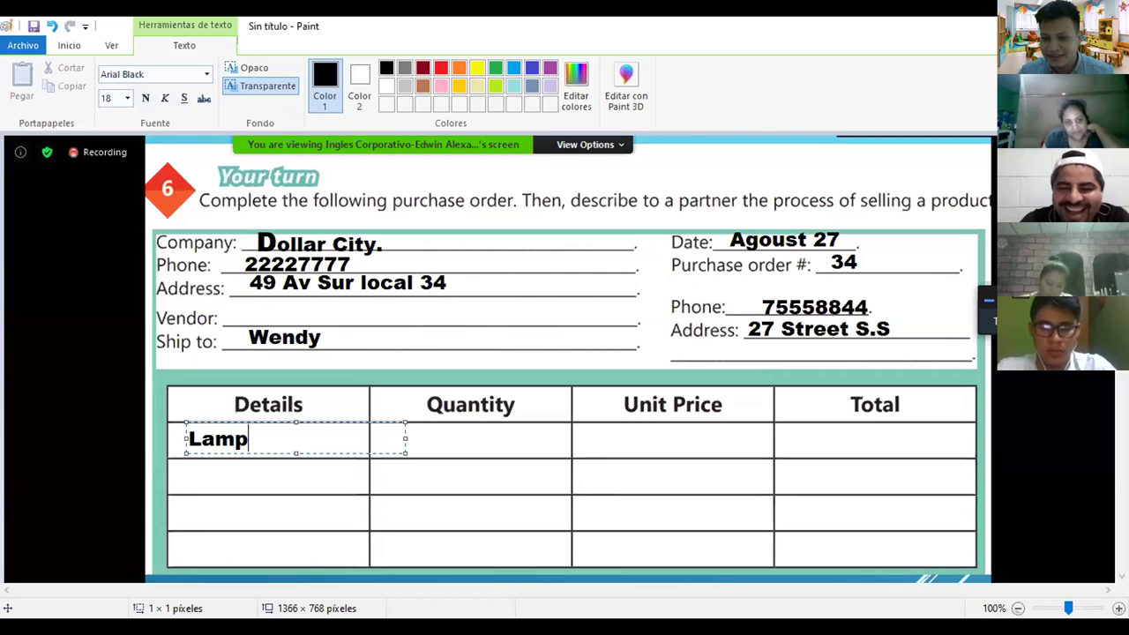
left_click(200, 469)
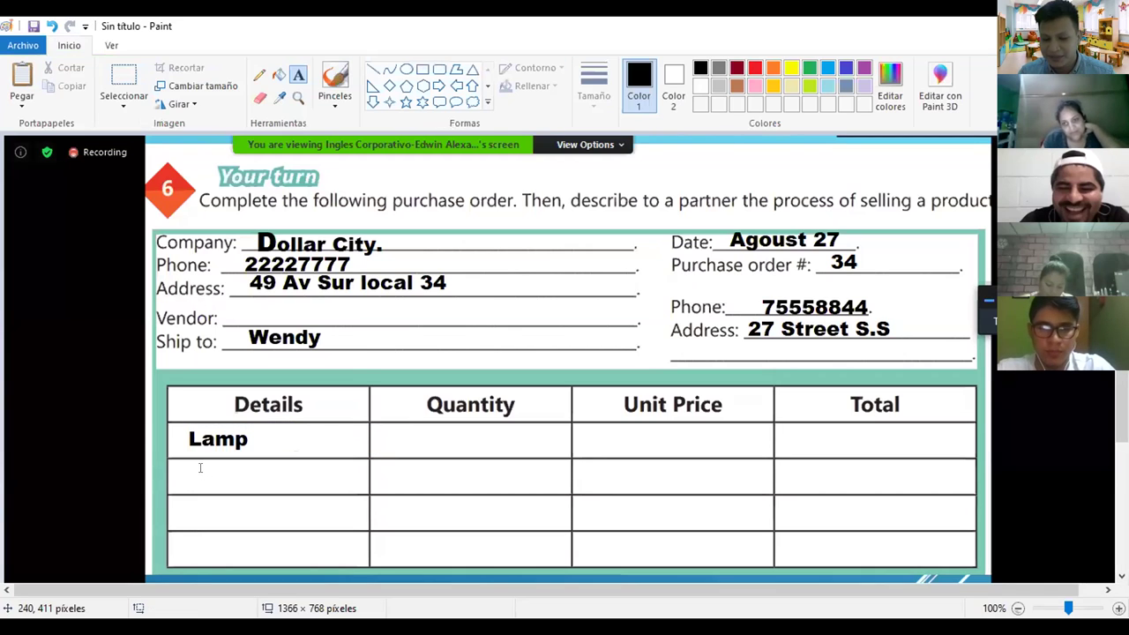
left_click(464, 437)
type("1")
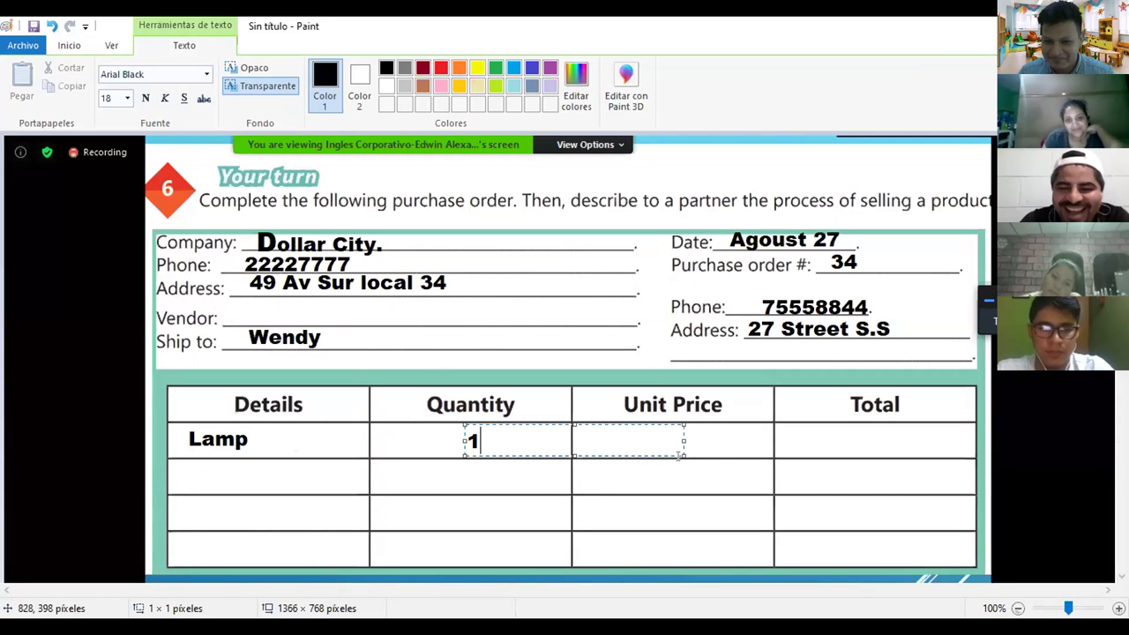
left_click(705, 442)
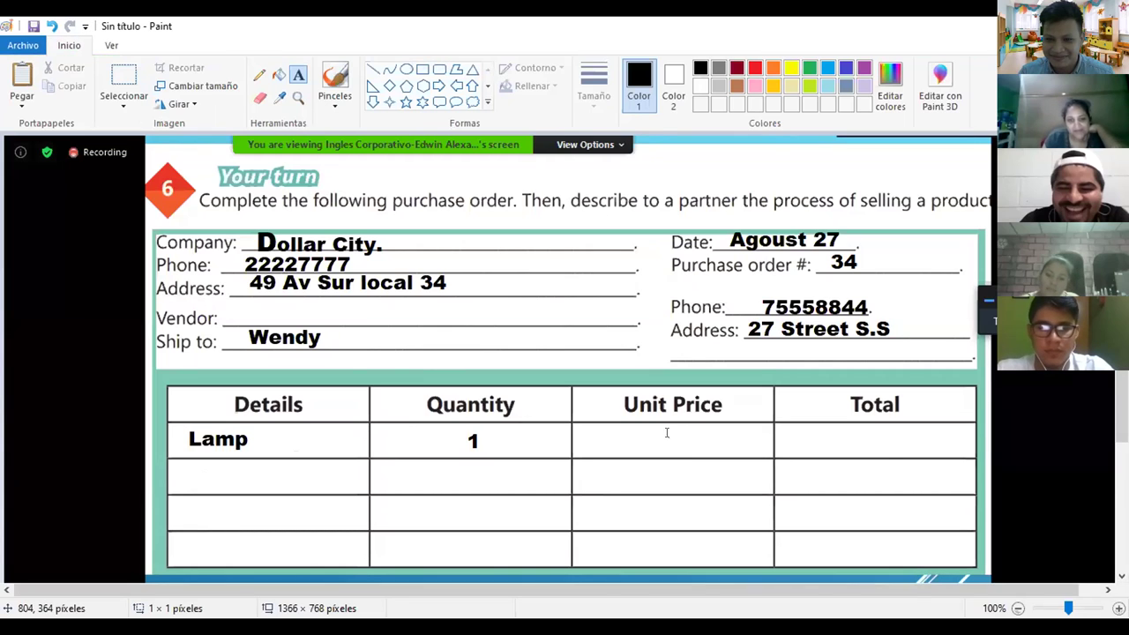
Write $5 under Unit Price and $5 under Total in the Lamp row
left_click(666, 427)
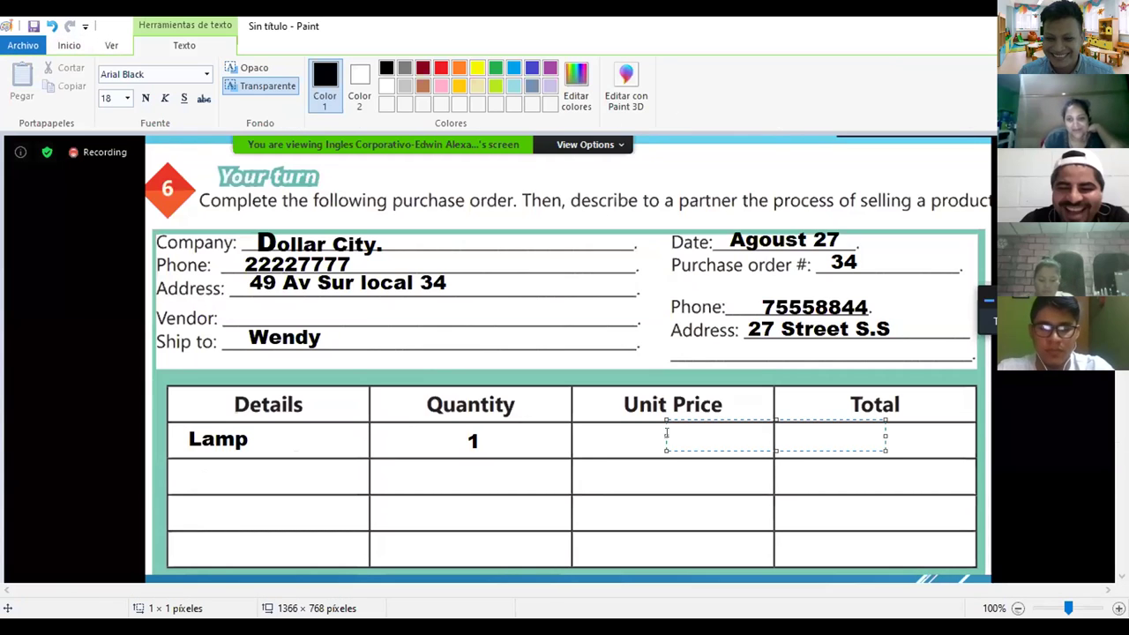
type("5")
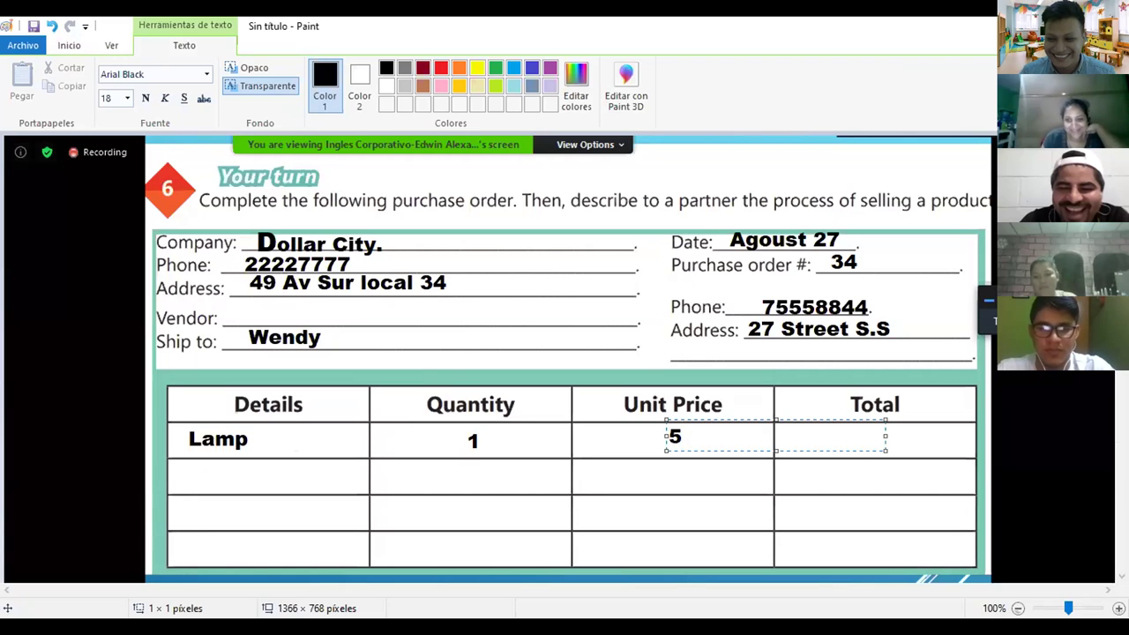
key("BackSpace")
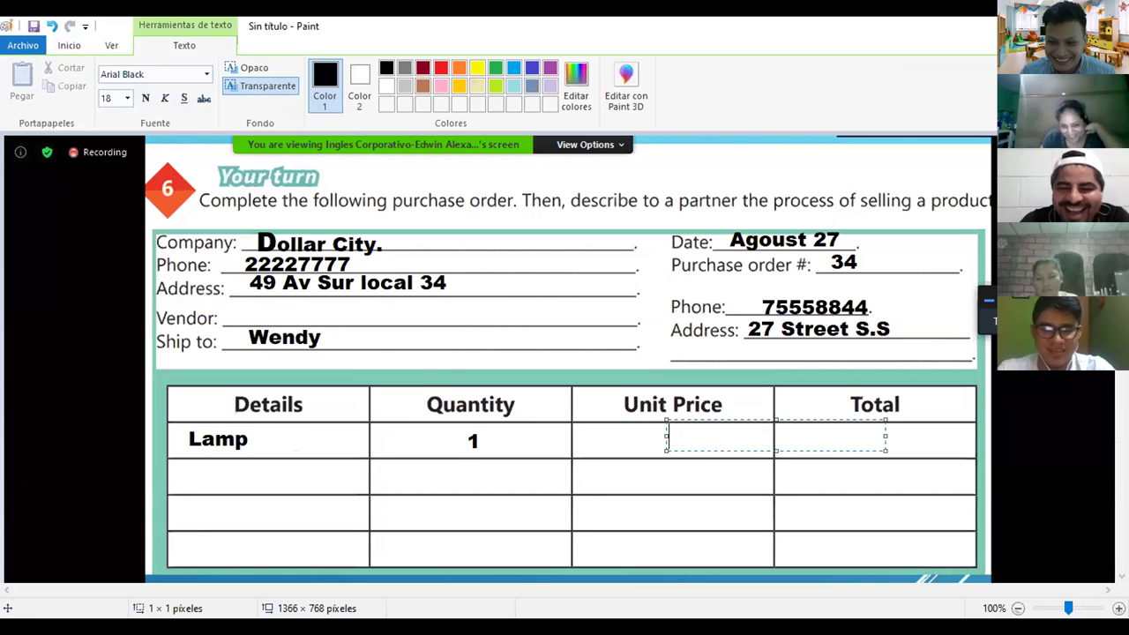
type("$5")
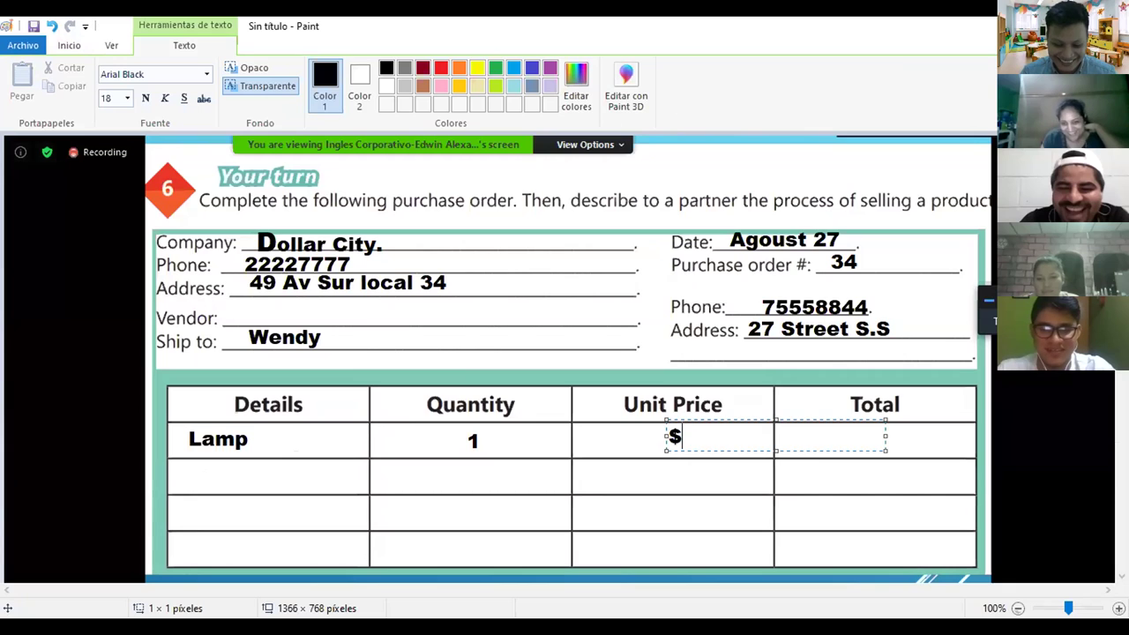
left_click(895, 427)
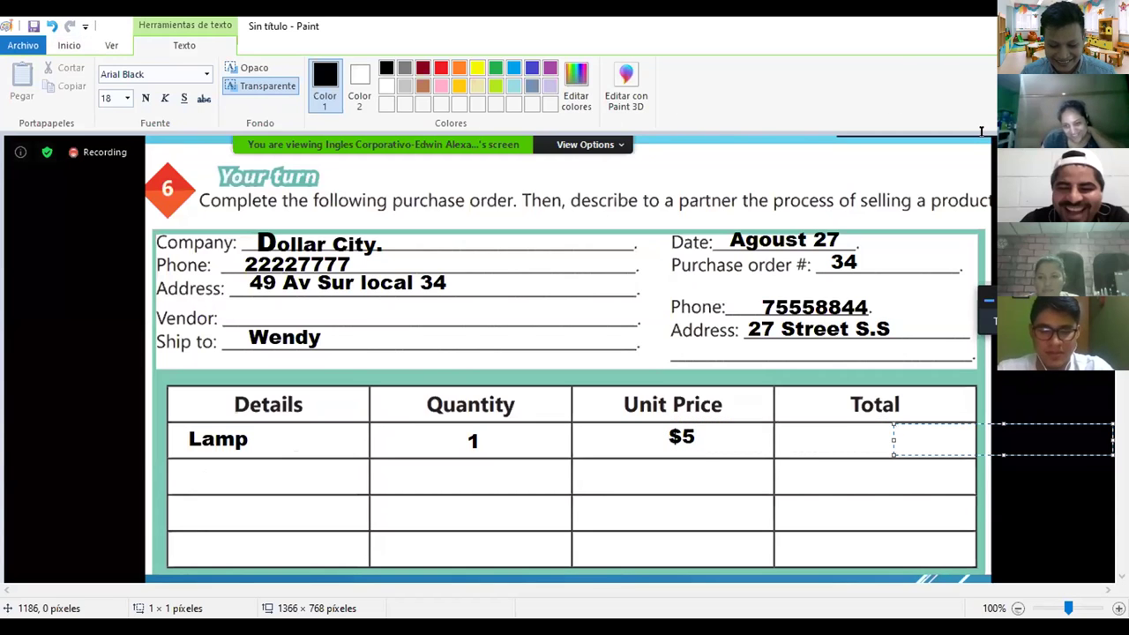
type("$5")
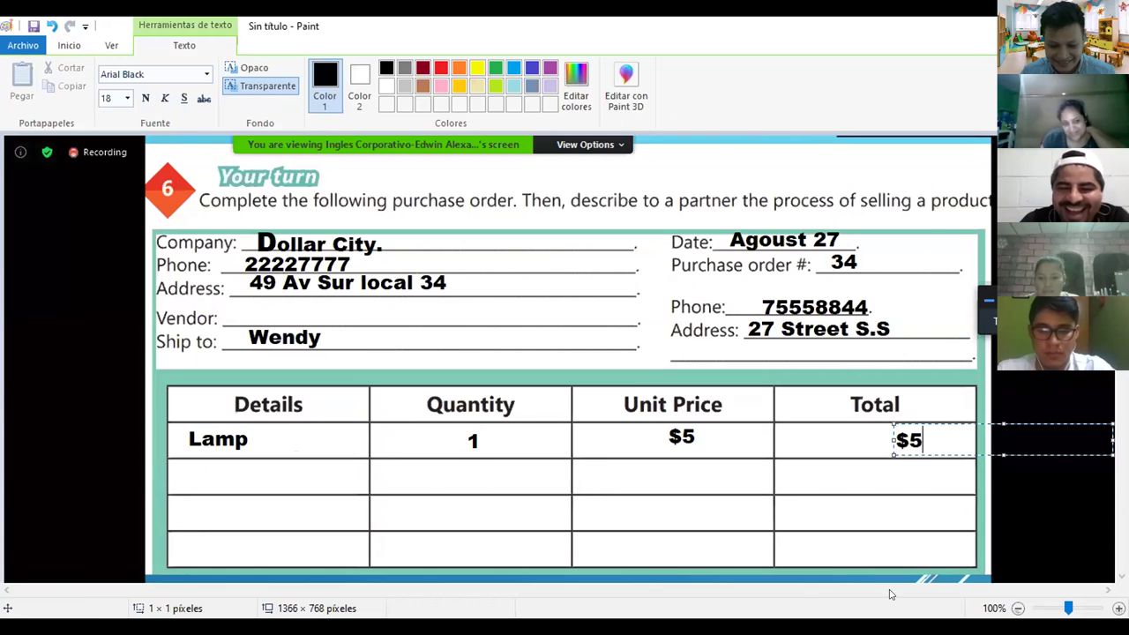
left_click(186, 470)
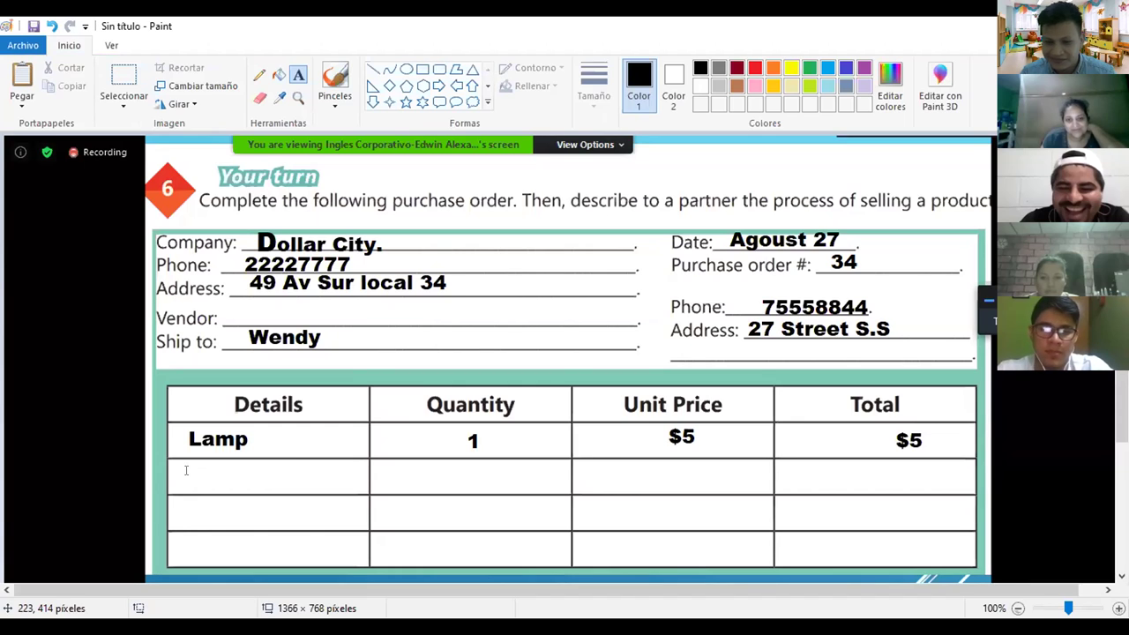
Write "Umbrella" under Details in the row below Lamp and 2 under its Quantity
left_click(186, 470)
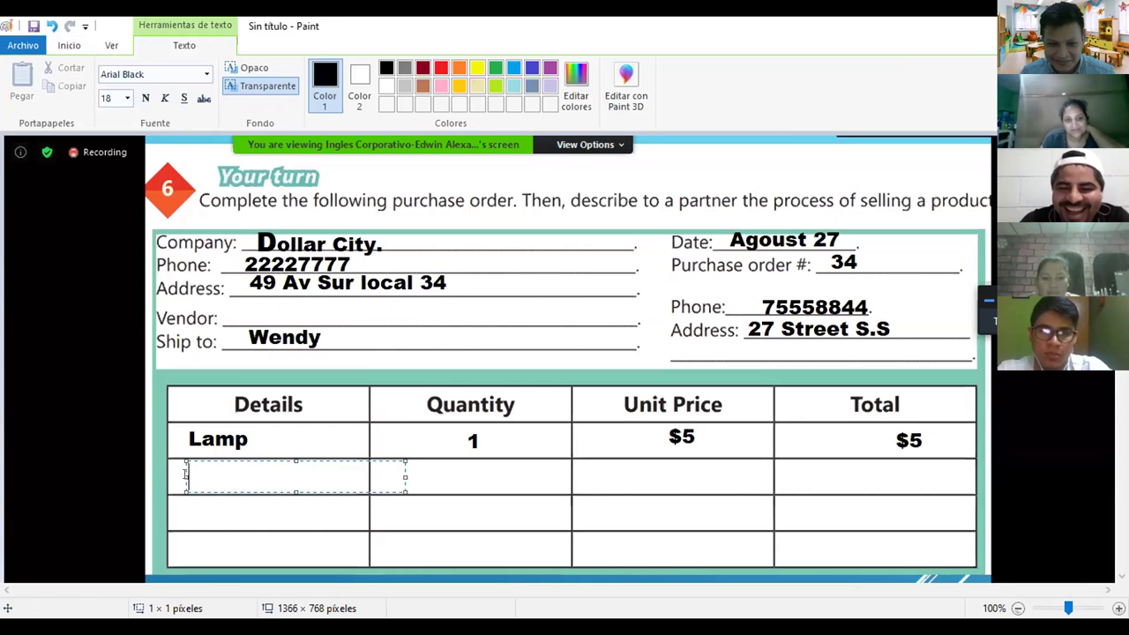
type("Umbrella")
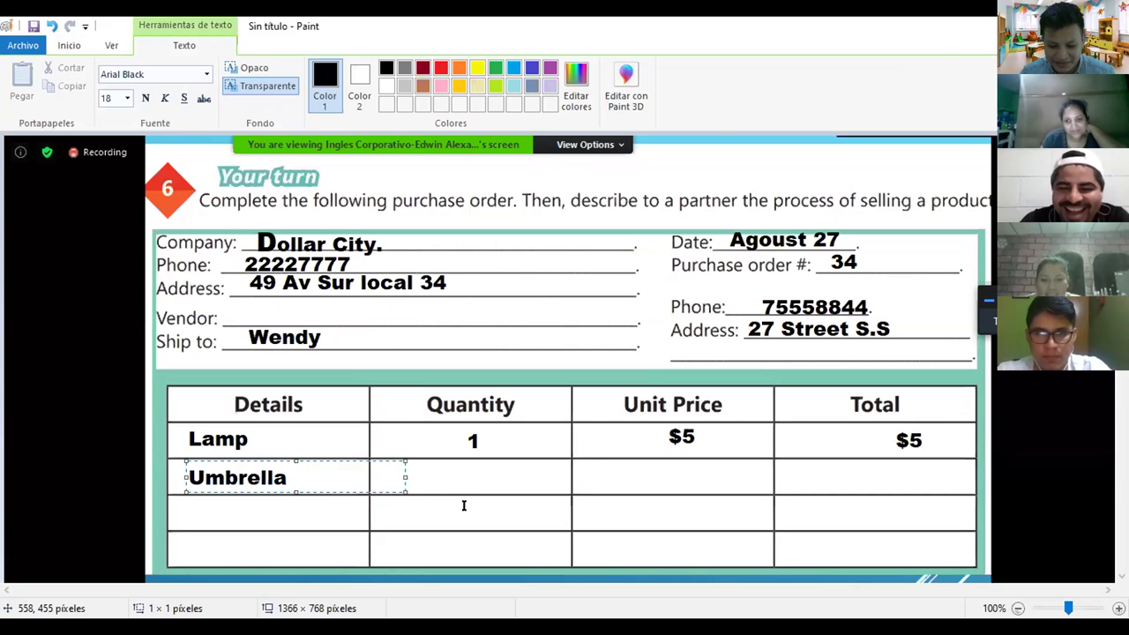
left_click(442, 467)
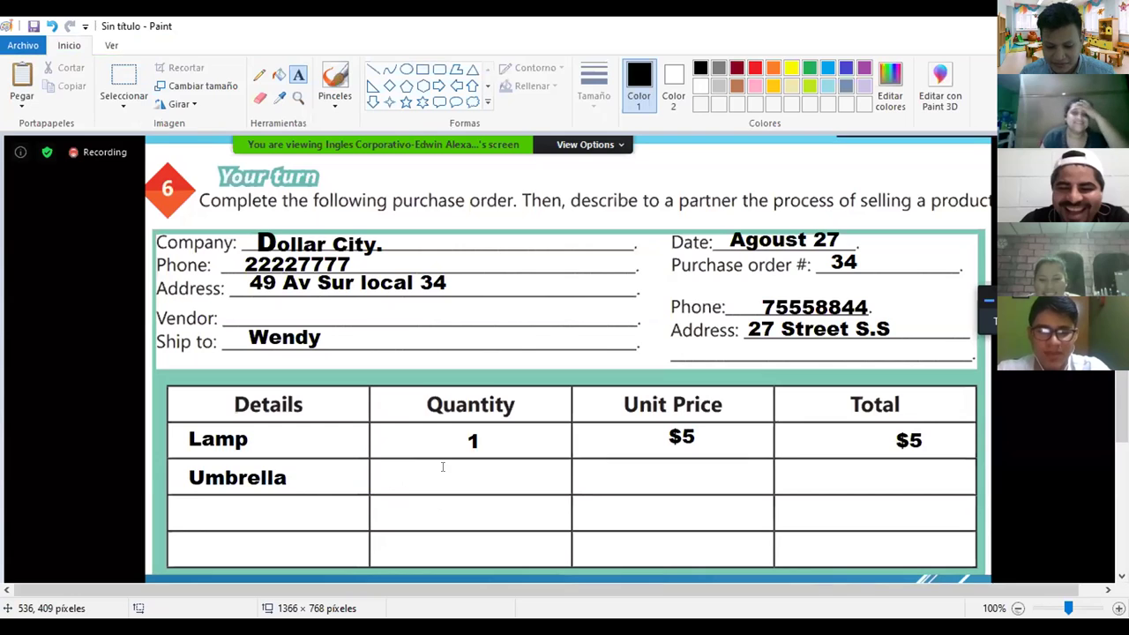
left_click(444, 468)
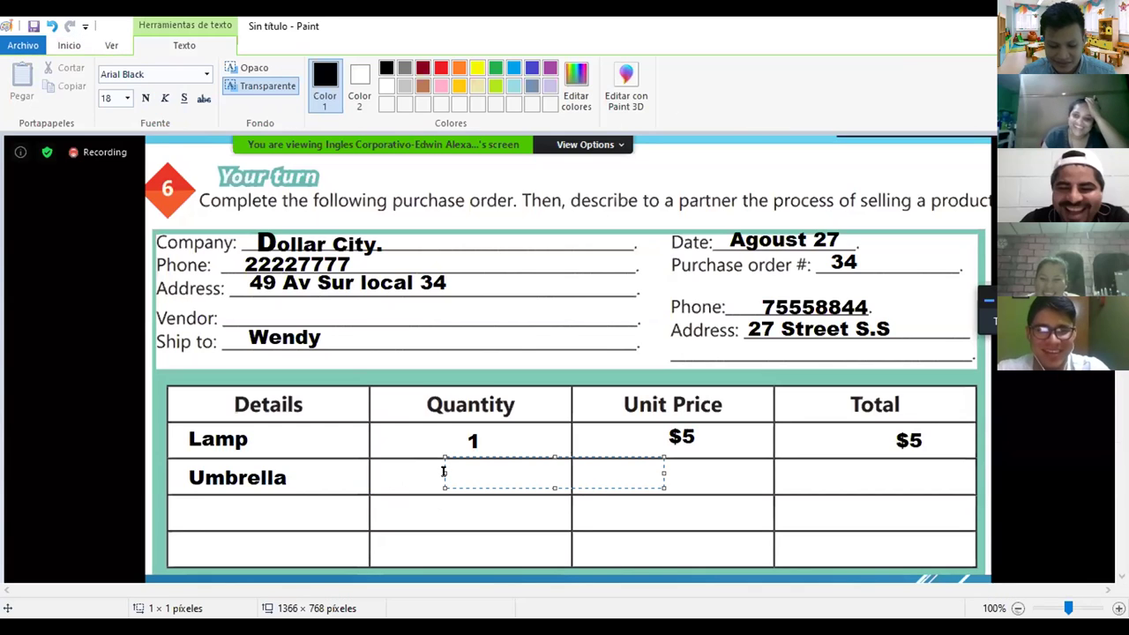
type("2")
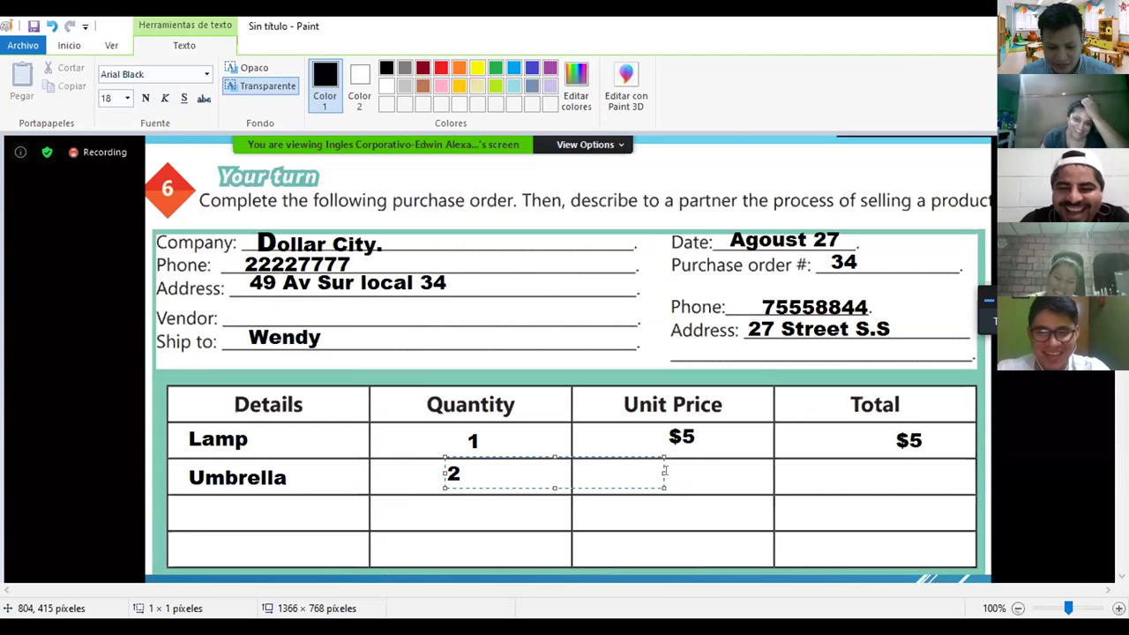
Write $1 under Unit Price and $2 under Total in the Umbrella row
left_click(666, 470)
left_click(665, 465)
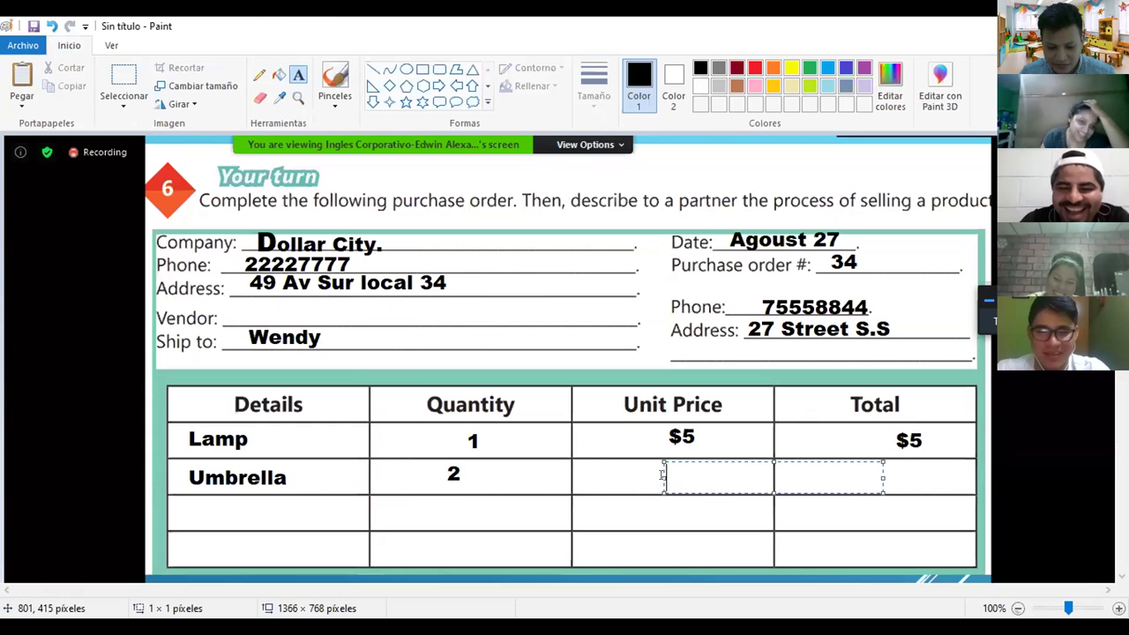
type("$1")
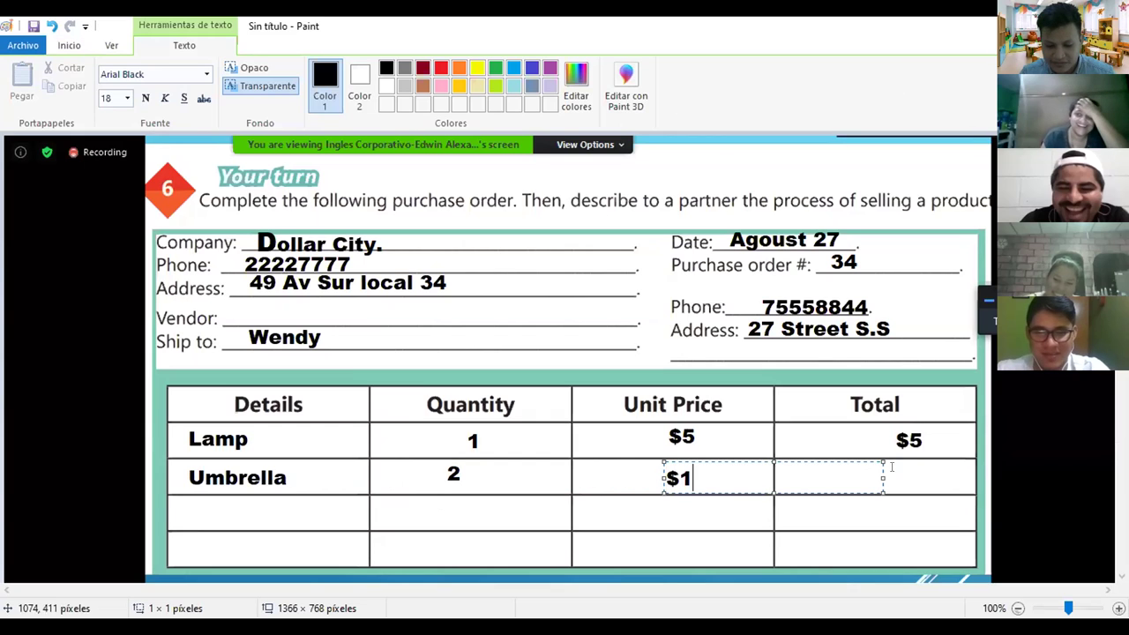
left_click(889, 468)
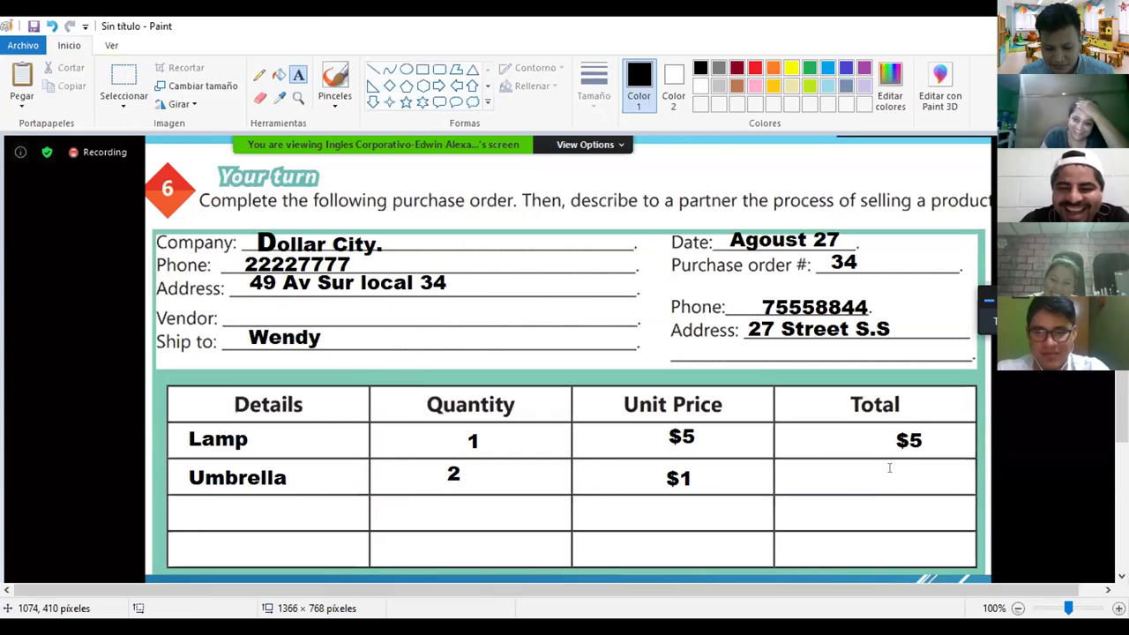
left_click(889, 468)
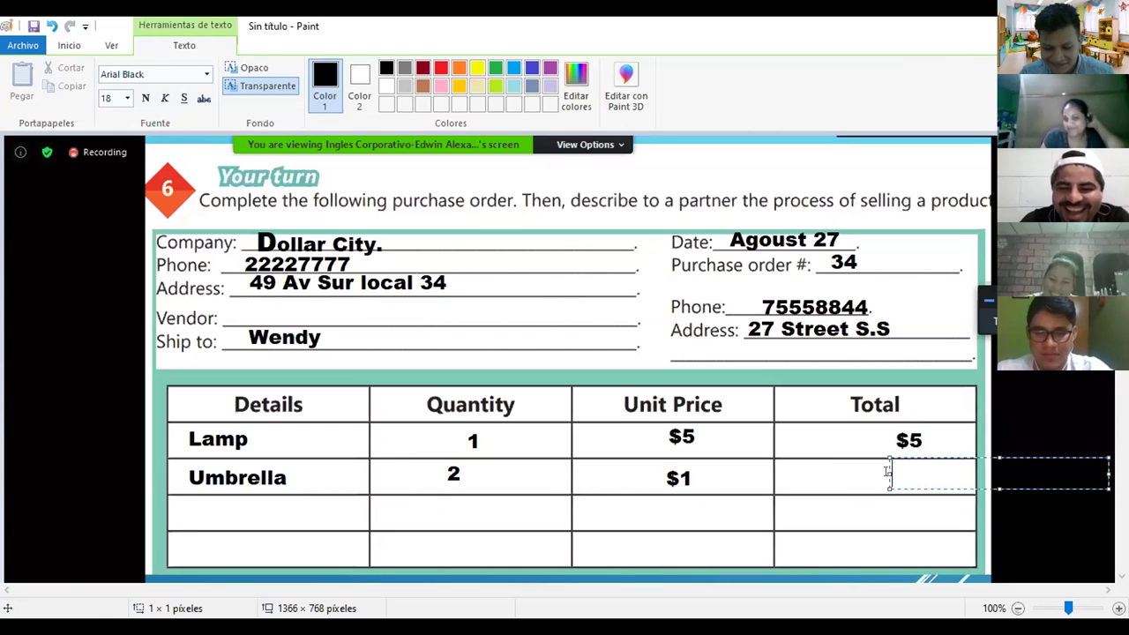
type("$2")
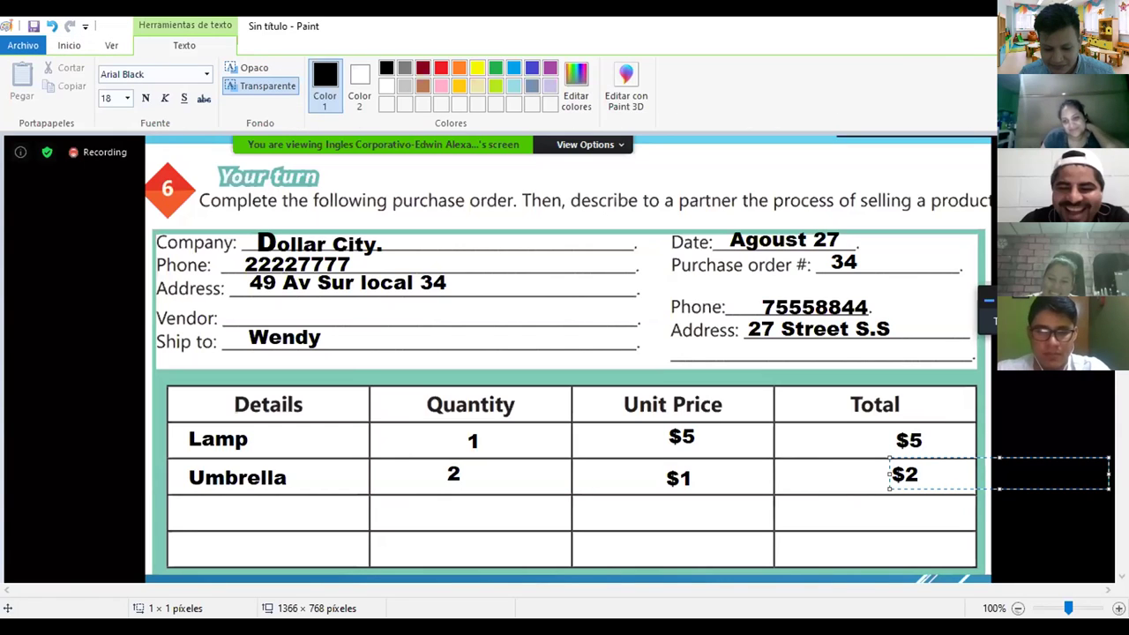
Write "Glasses" under Details in the third row of the purchase order
left_click(191, 506)
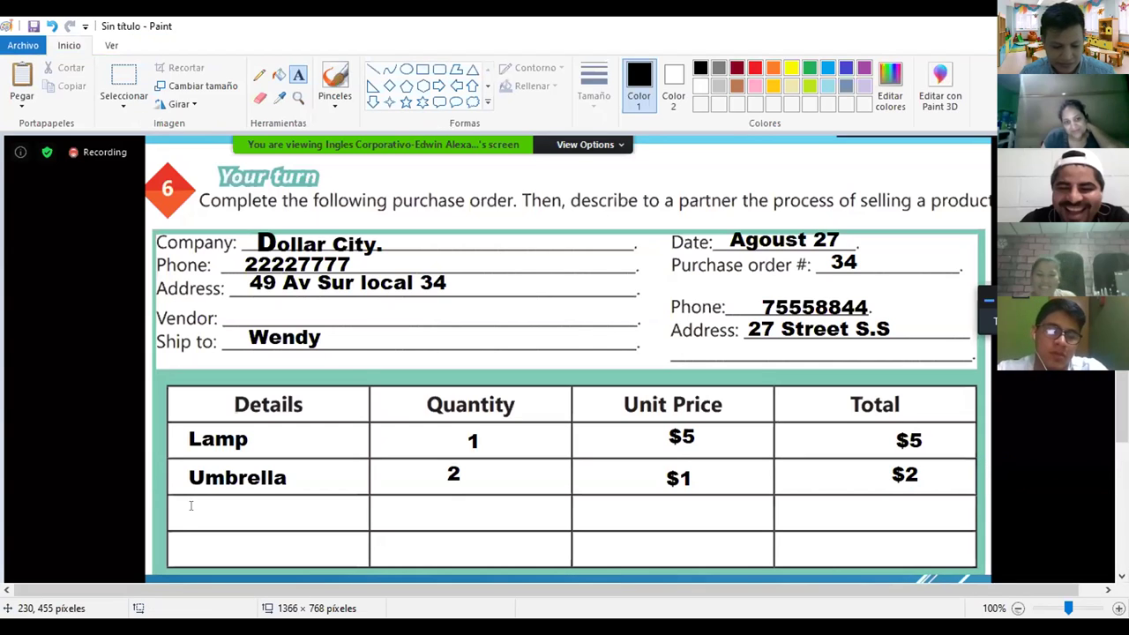
left_click(191, 505)
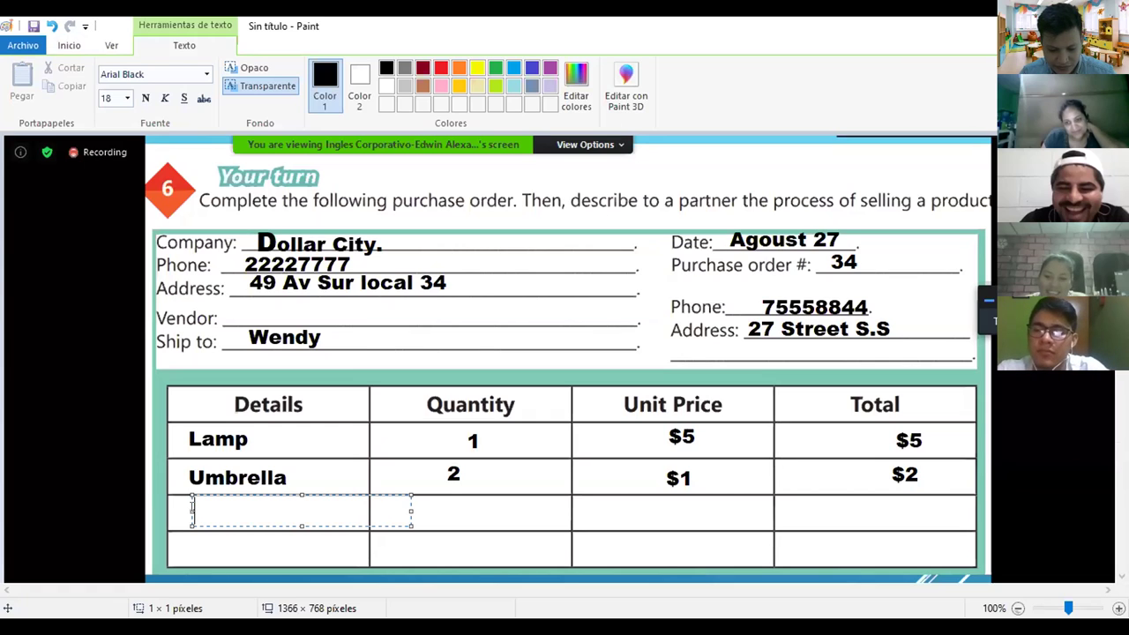
type("Sh")
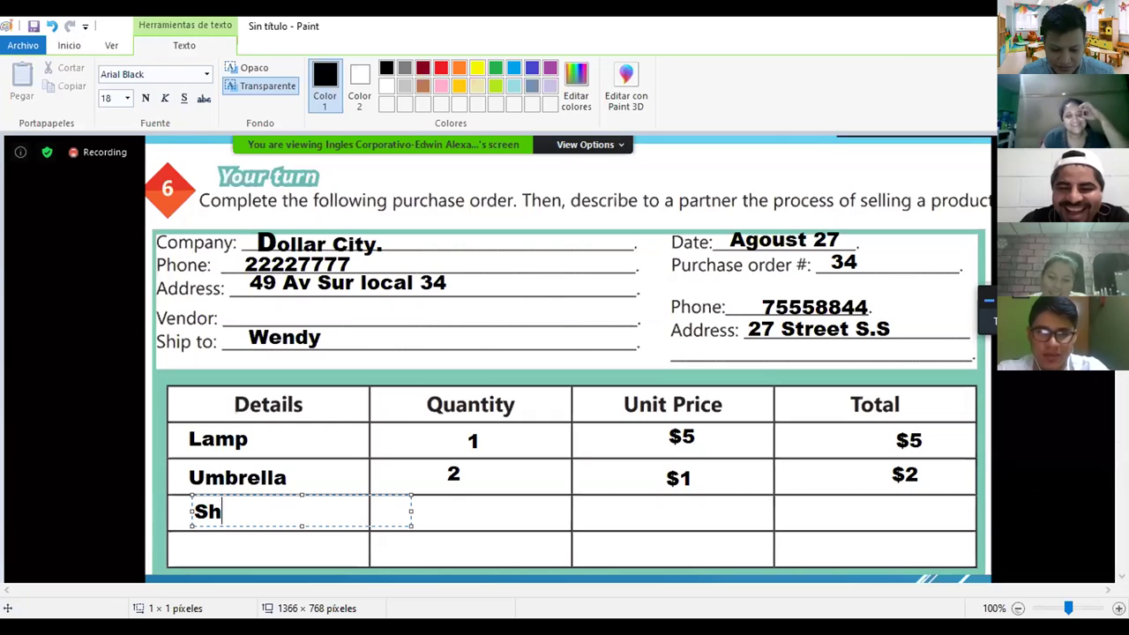
key("BackSpace")
key("BackSpace")
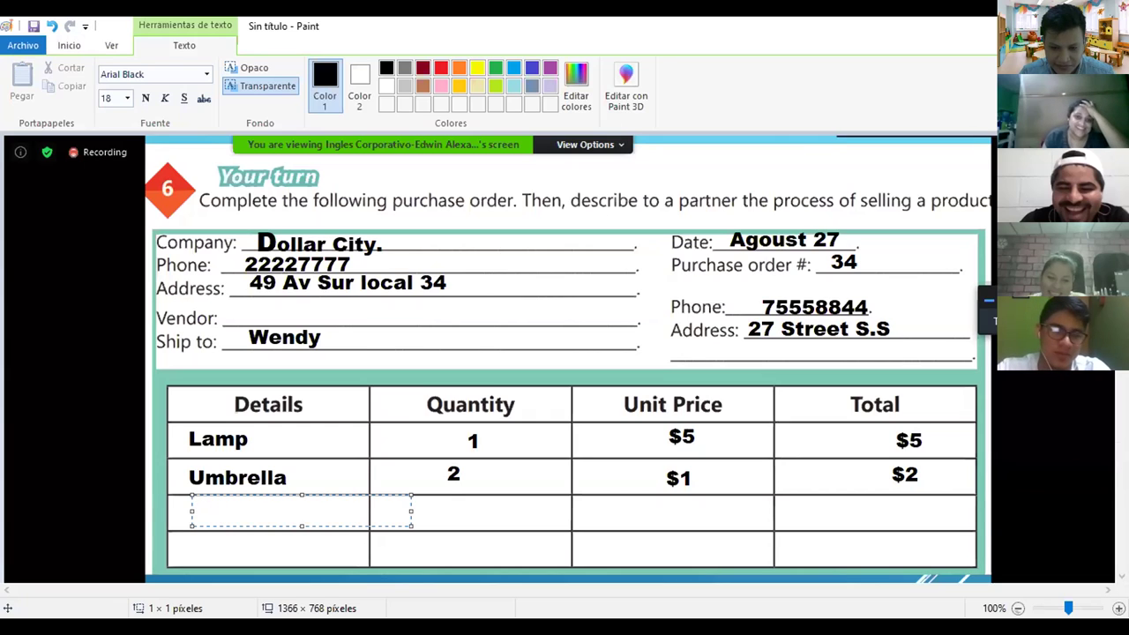
type("Glasses")
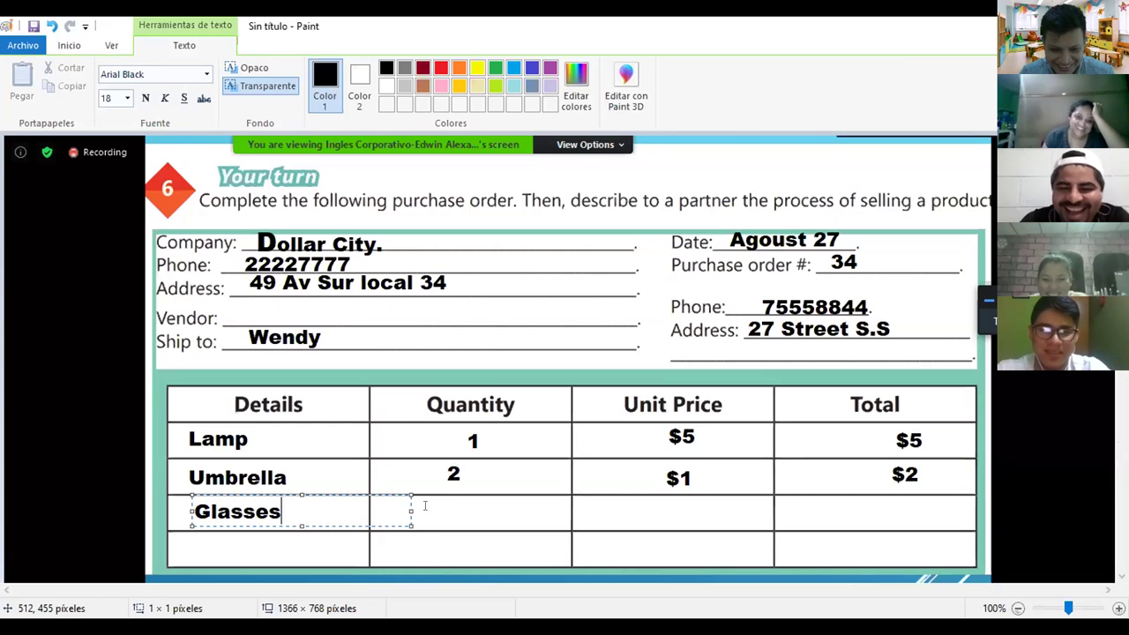
Write 1 under Quantity and $5 under Unit Price in the Glasses row
left_click(424, 505)
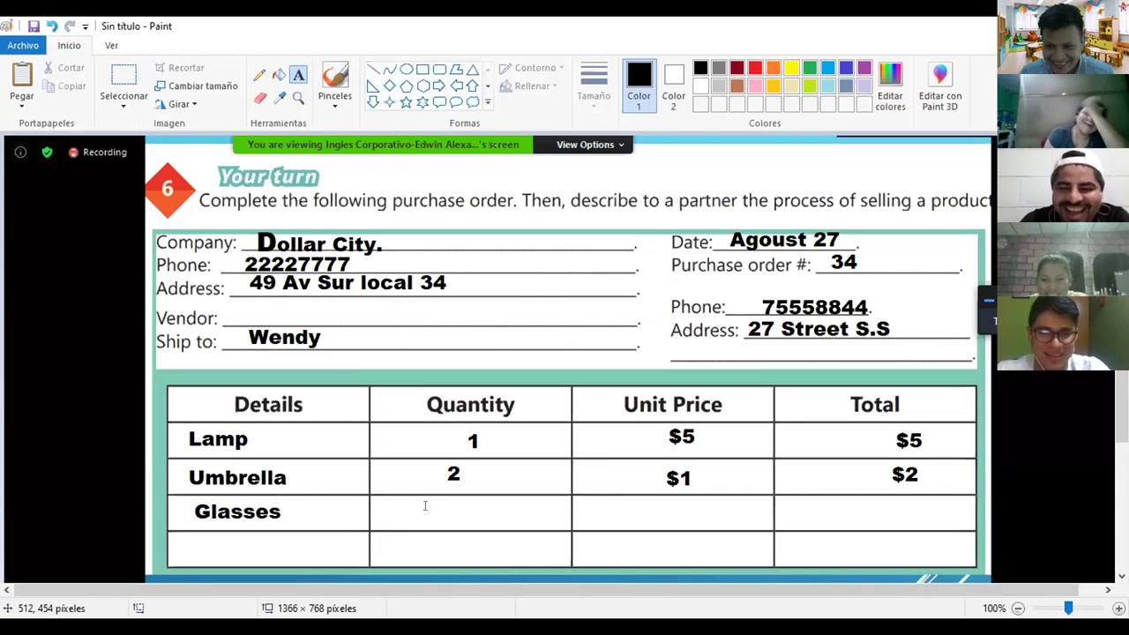
left_click(424, 505)
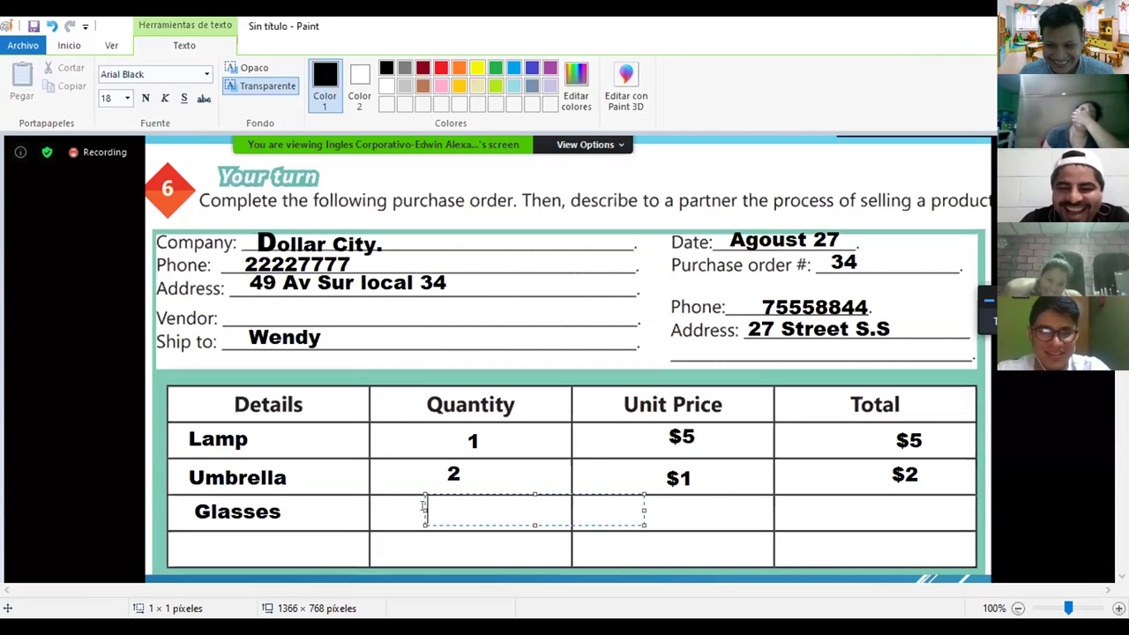
type("1")
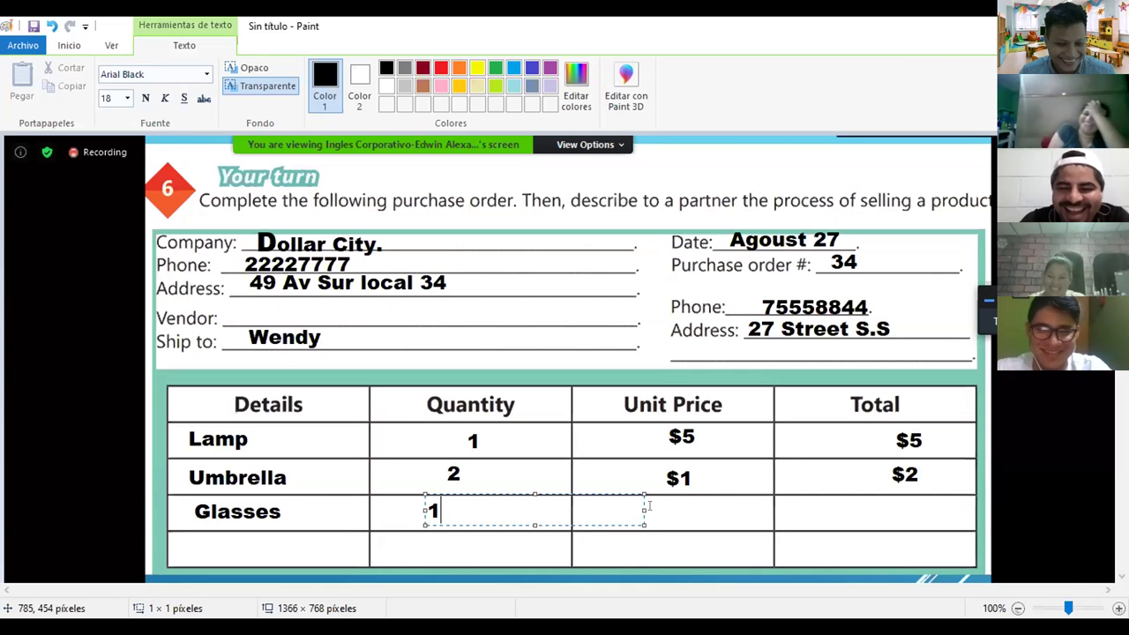
left_click(649, 505)
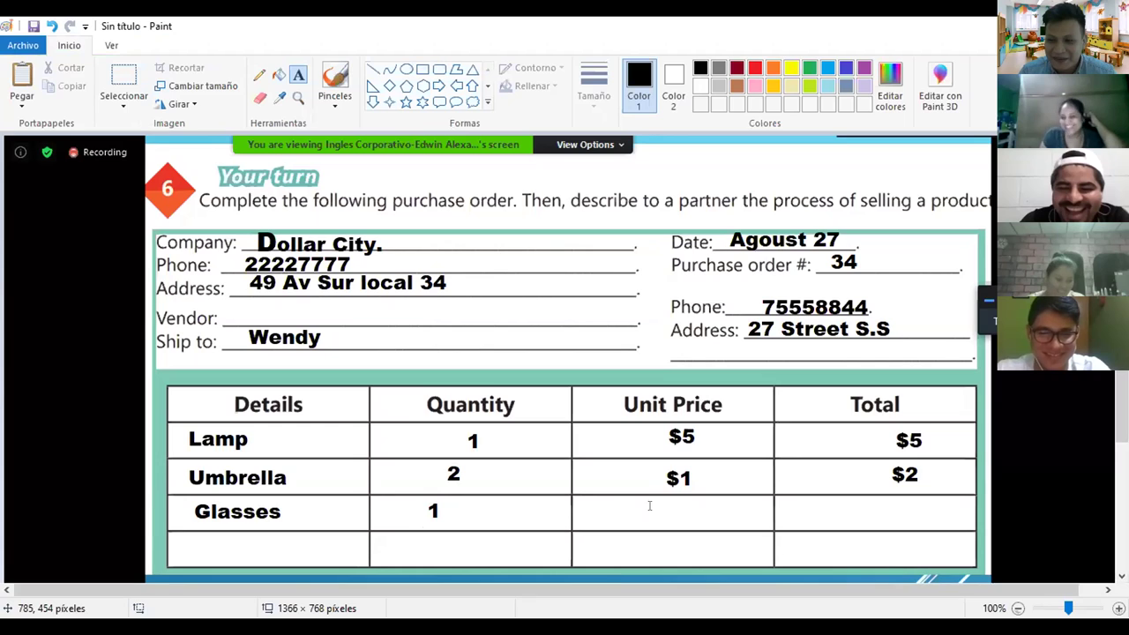
left_click(649, 505)
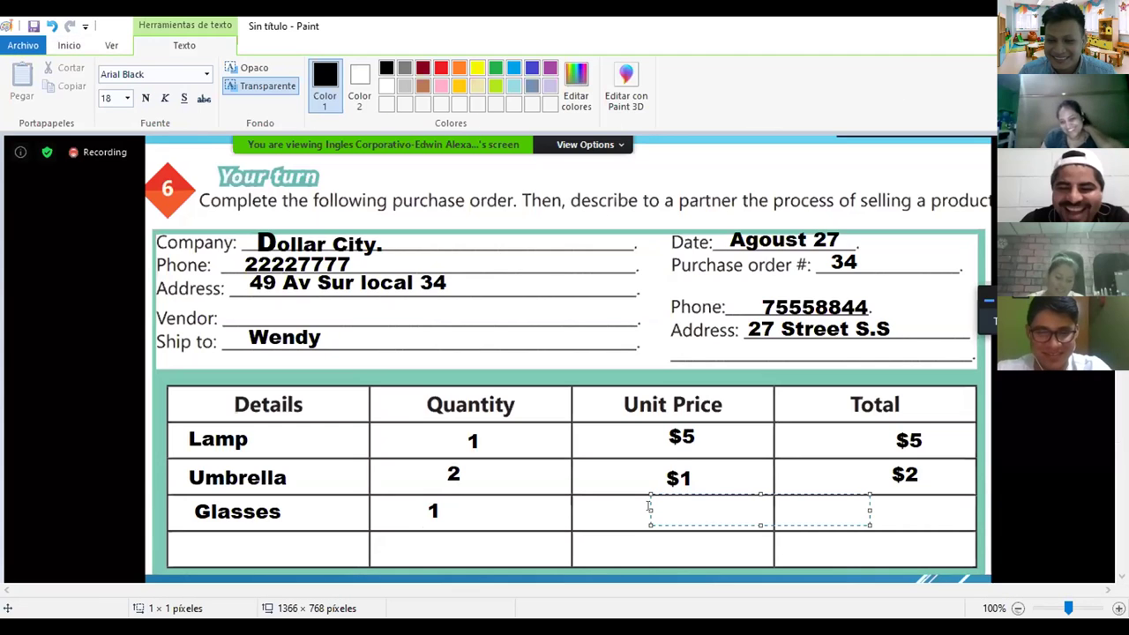
type("$")
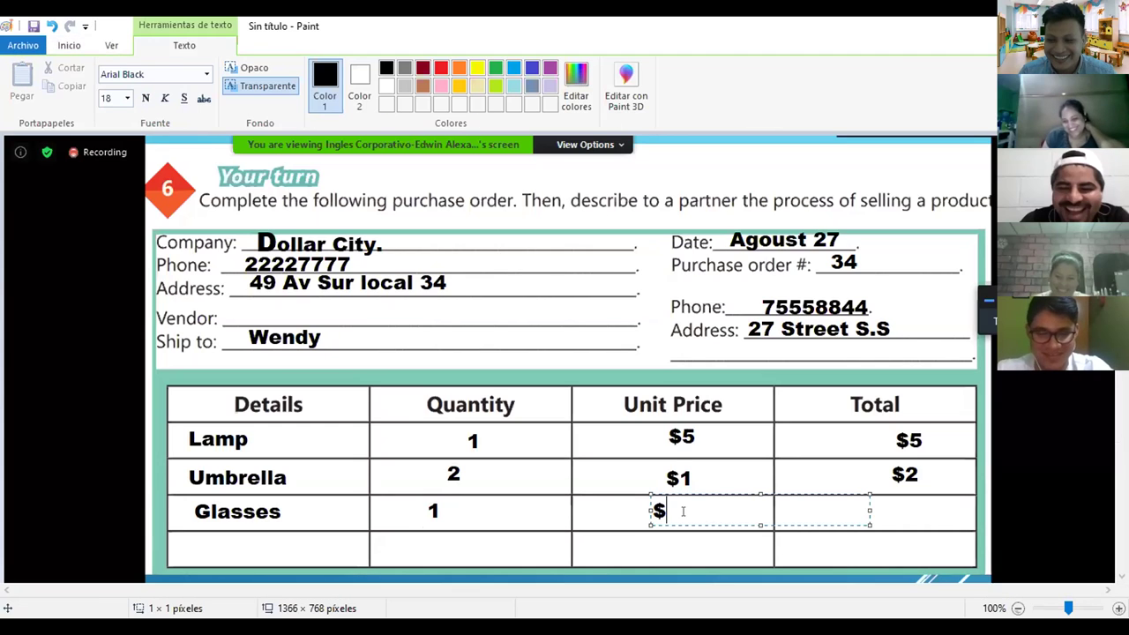
type("5")
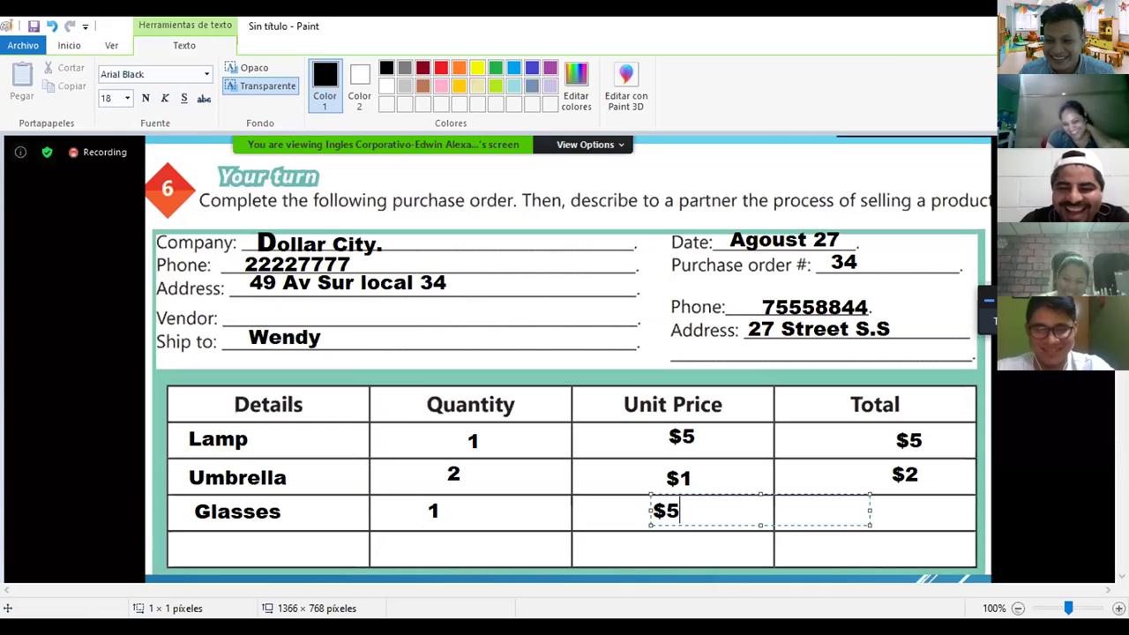
Try to write $5 under Total in the Glasses row
left_click(877, 504)
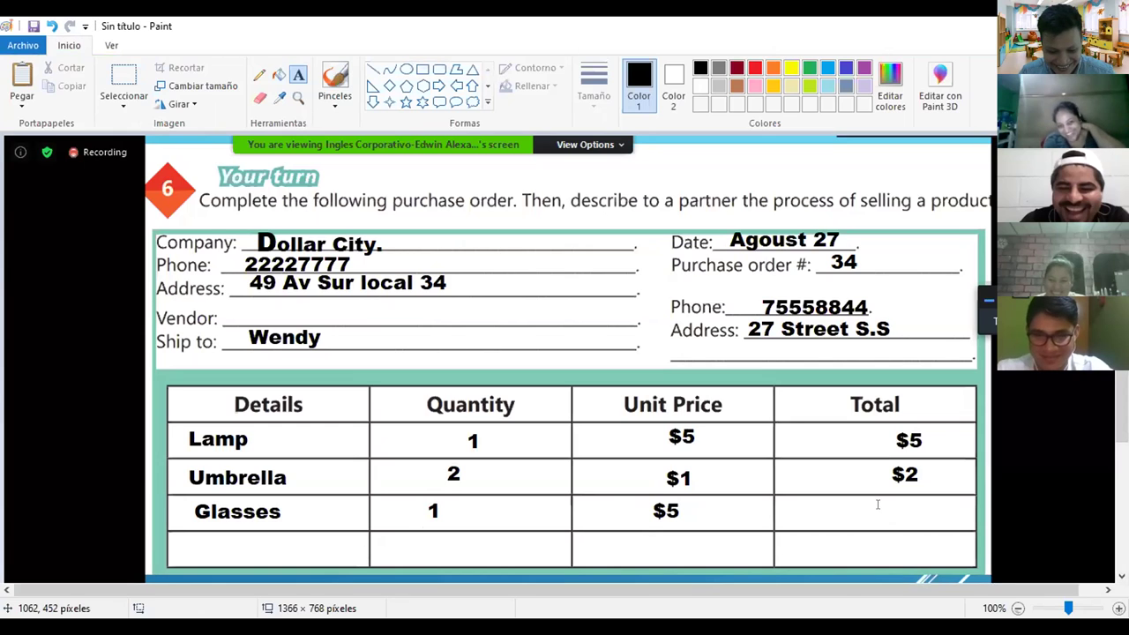
left_click(878, 503)
type("$5")
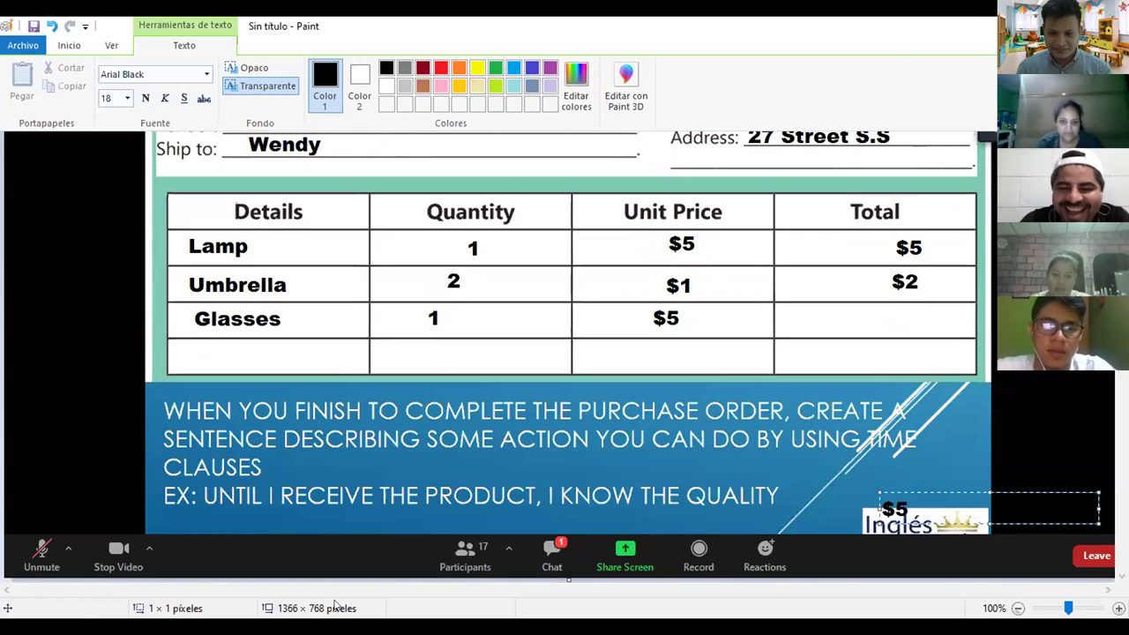
left_click(411, 566)
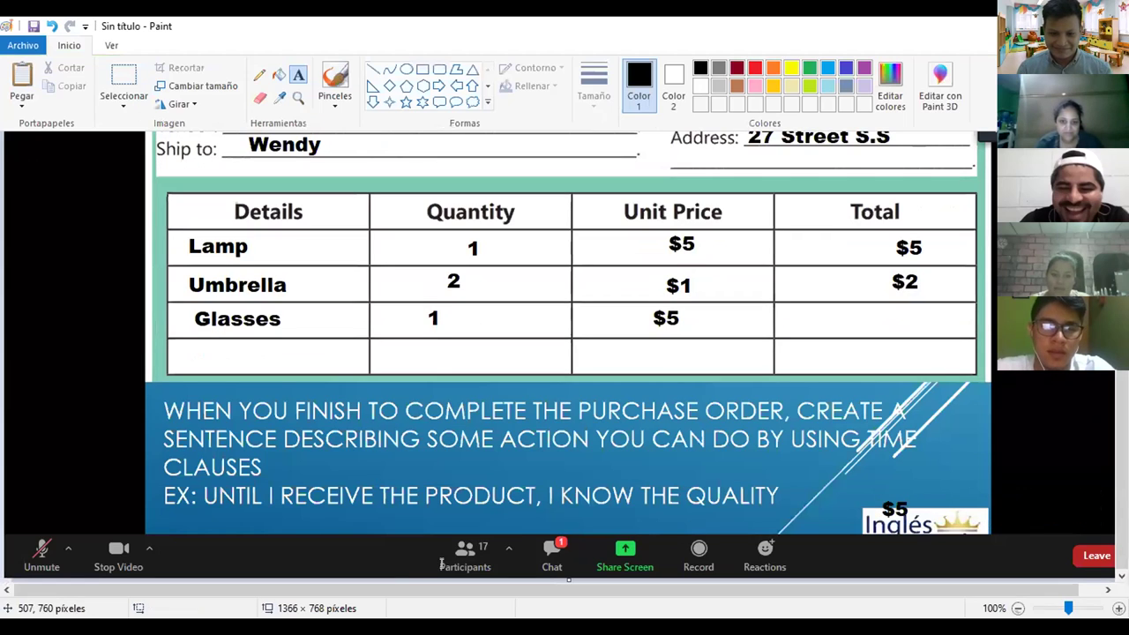
left_click(245, 541)
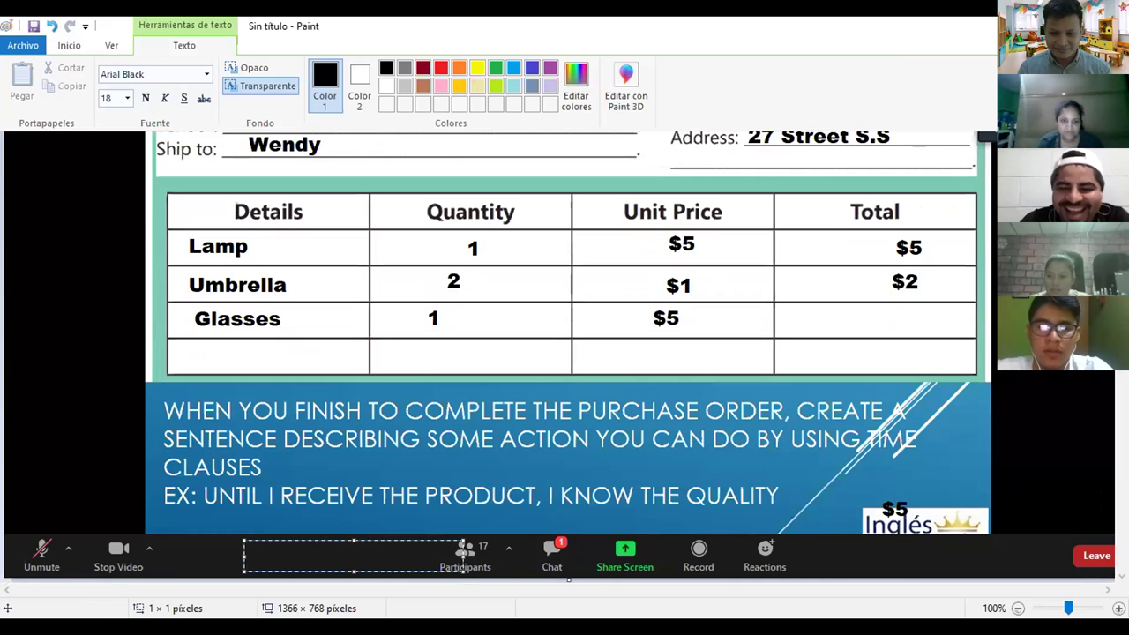
left_click(642, 255)
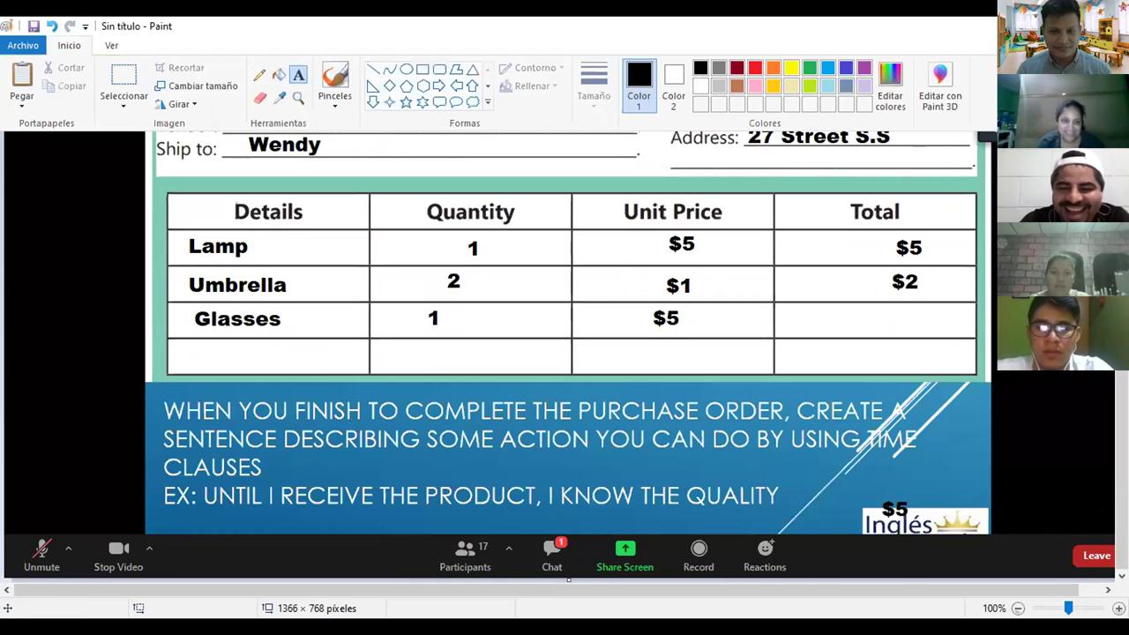